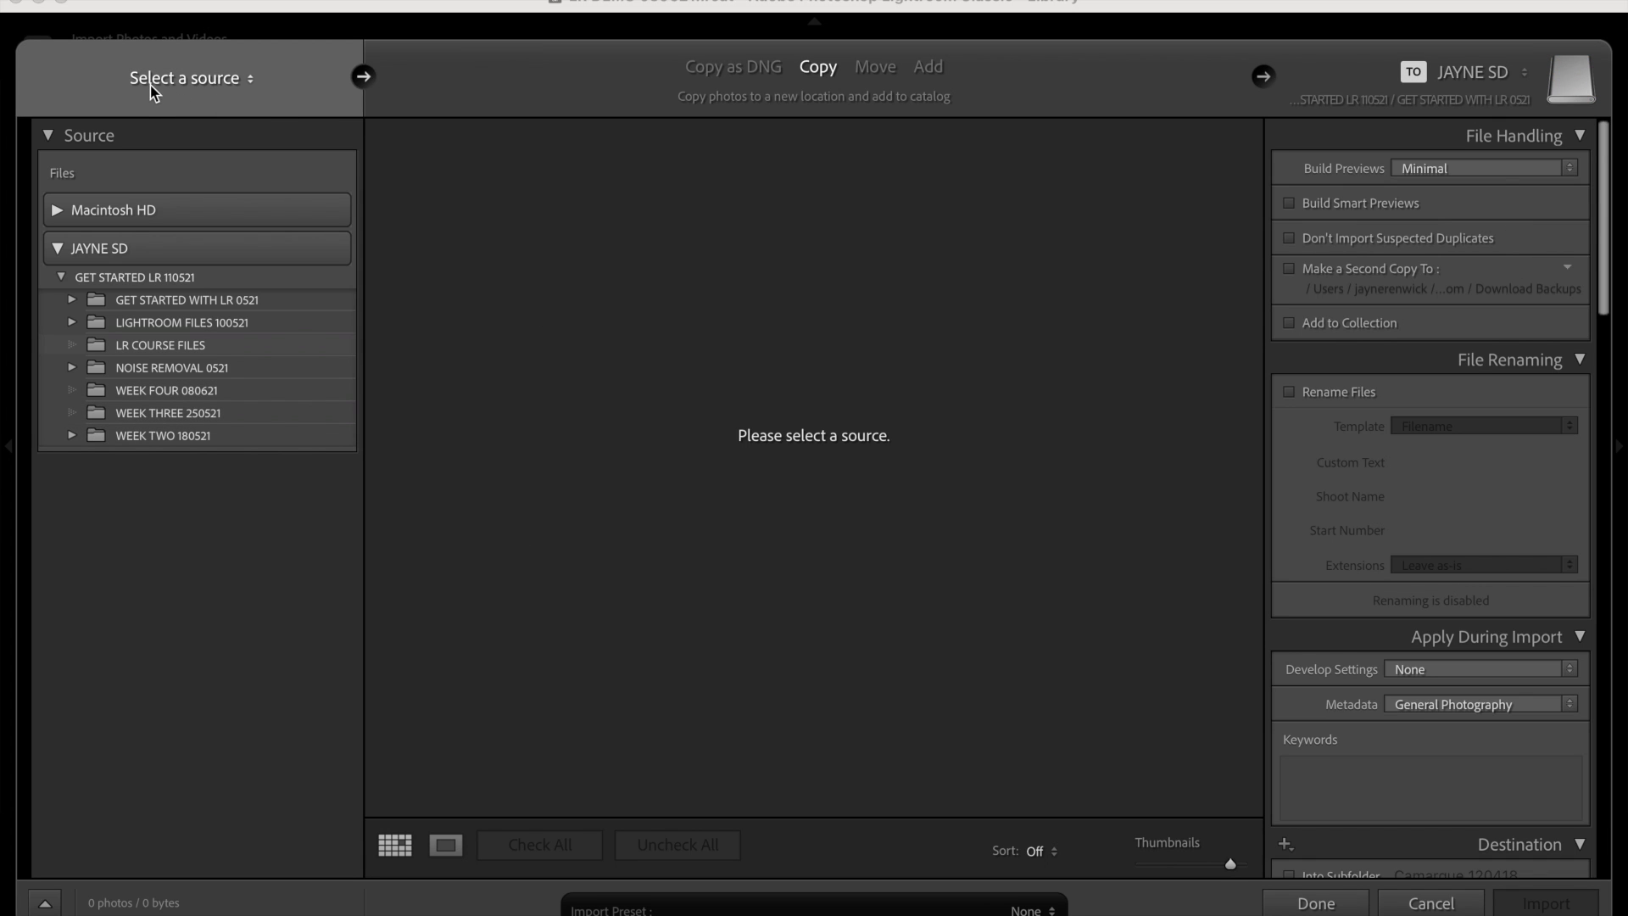
Step: Choose the LR COURSE FILES folder inside GET STARTED LR 110521 as the source of the photo import
{"action": "left_click", "coordinate": [250, 79]}
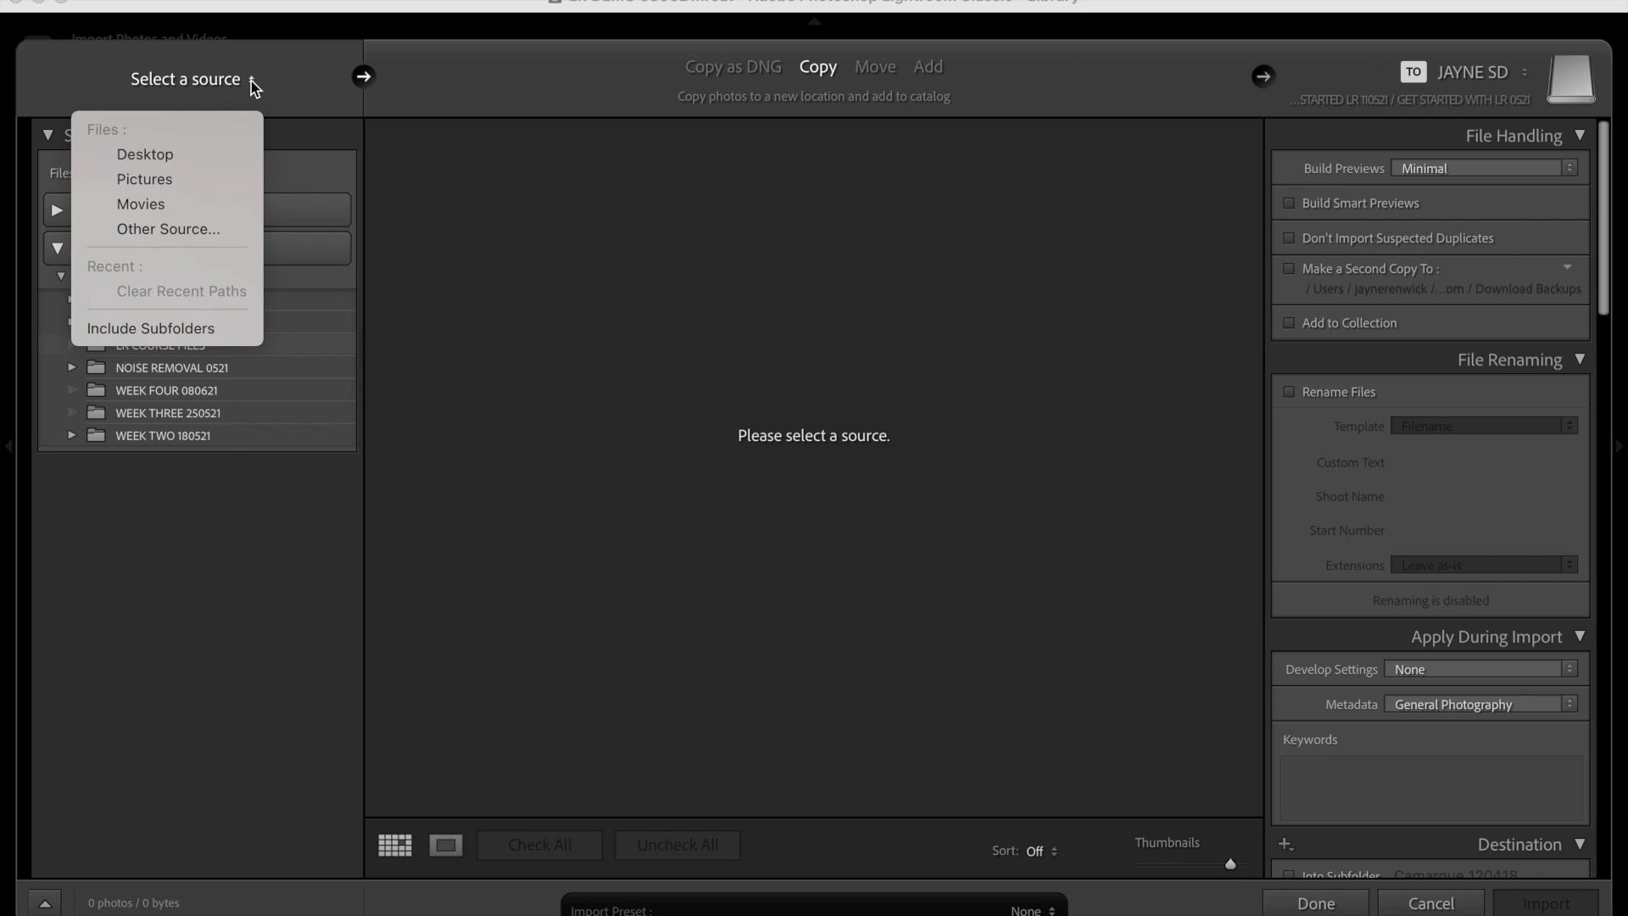
{"action": "left_click", "coordinate": [223, 601]}
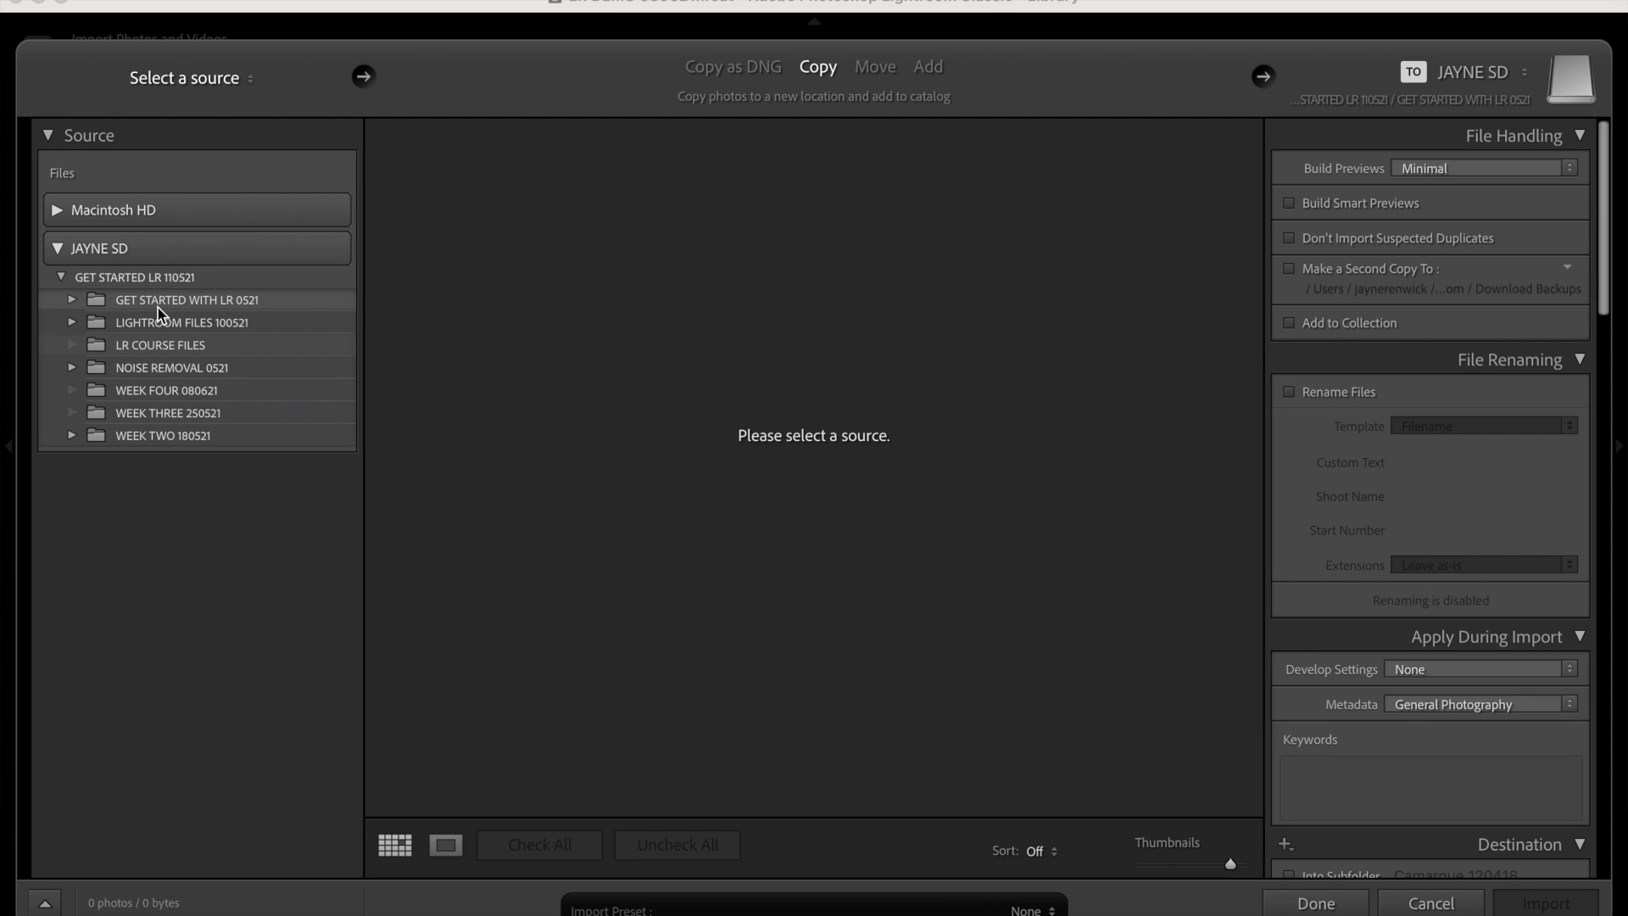
{"action": "left_click", "coordinate": [131, 348]}
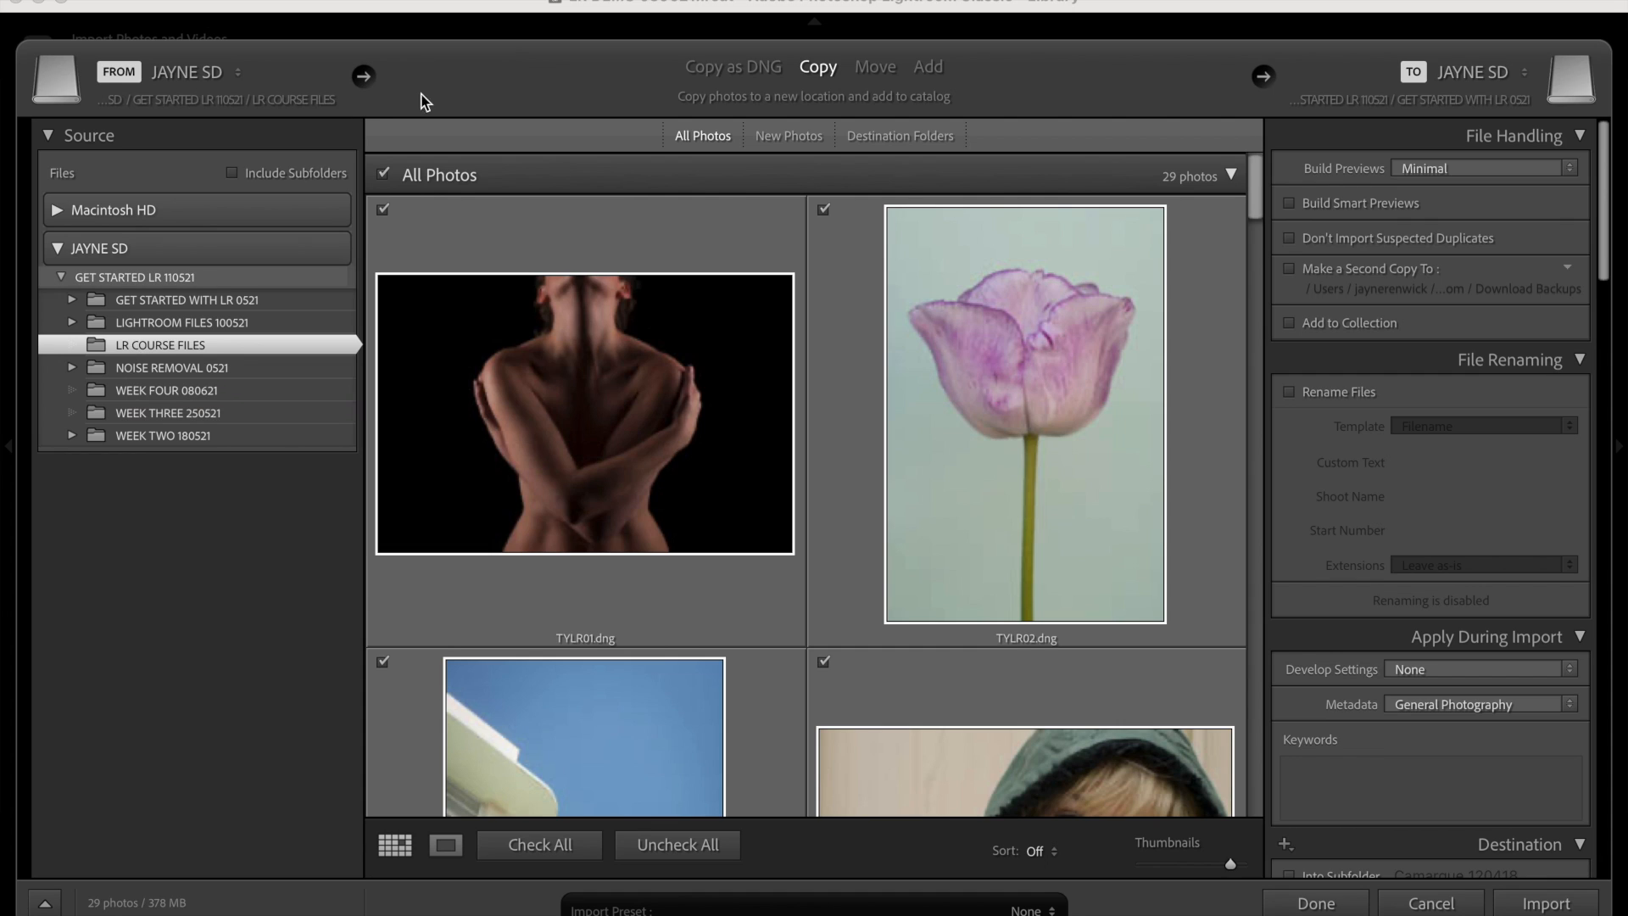
Step: Go through the Copy, Move and Add import methods and settle on Copy as DNG
{"action": "left_click", "coordinate": [734, 75]}
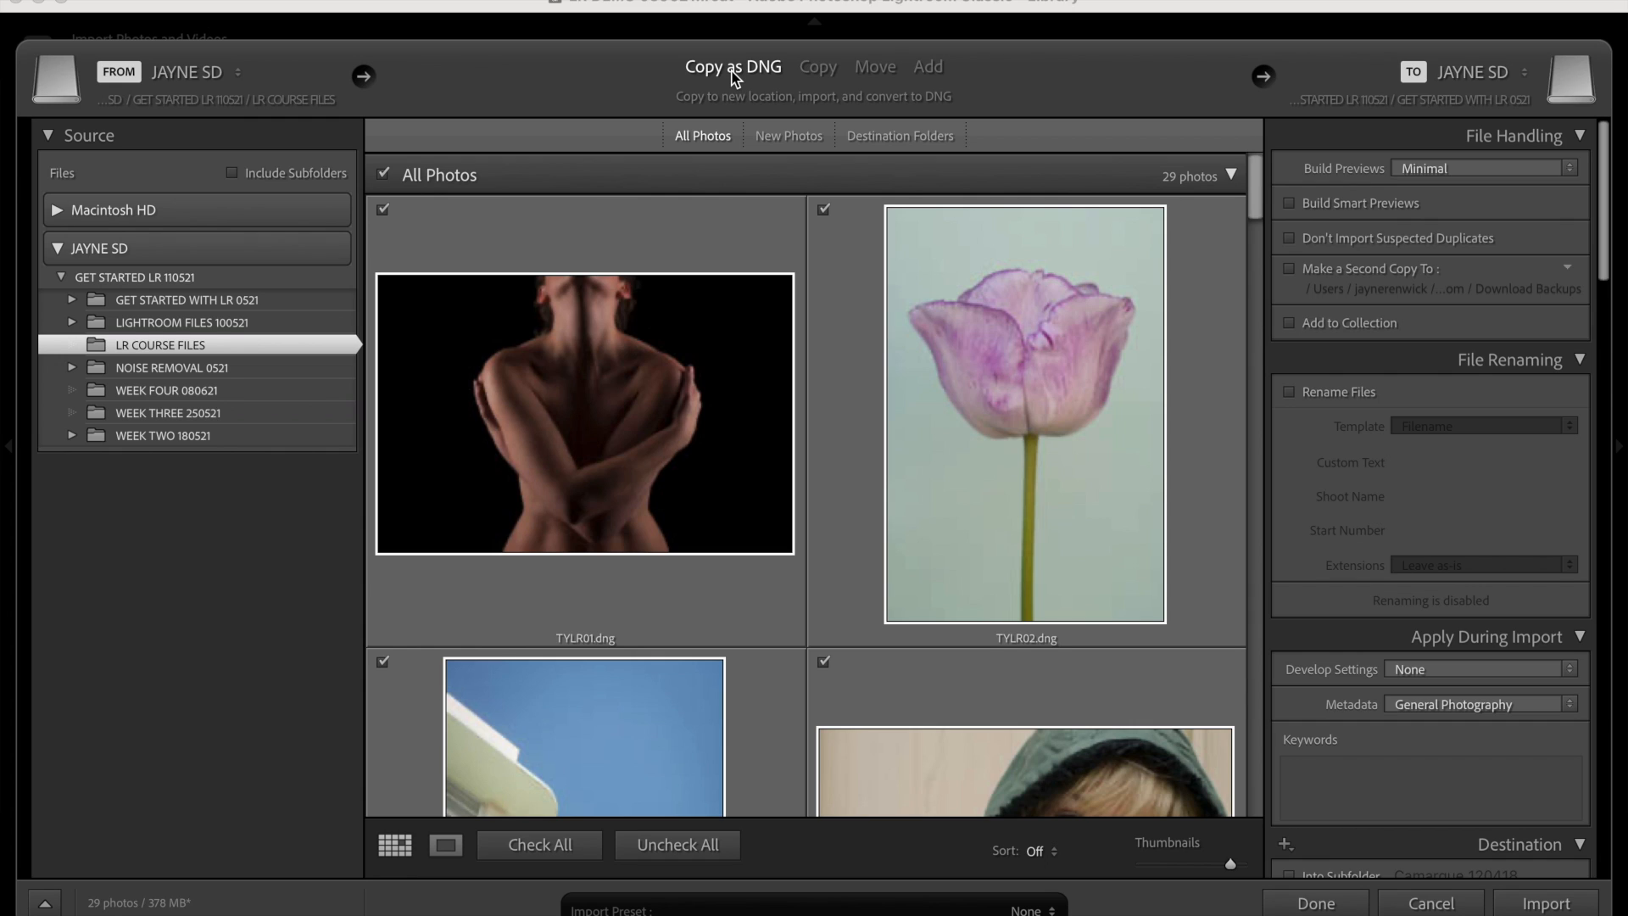
{"action": "left_click", "coordinate": [818, 71]}
{"action": "left_click", "coordinate": [877, 70]}
{"action": "left_click", "coordinate": [928, 68]}
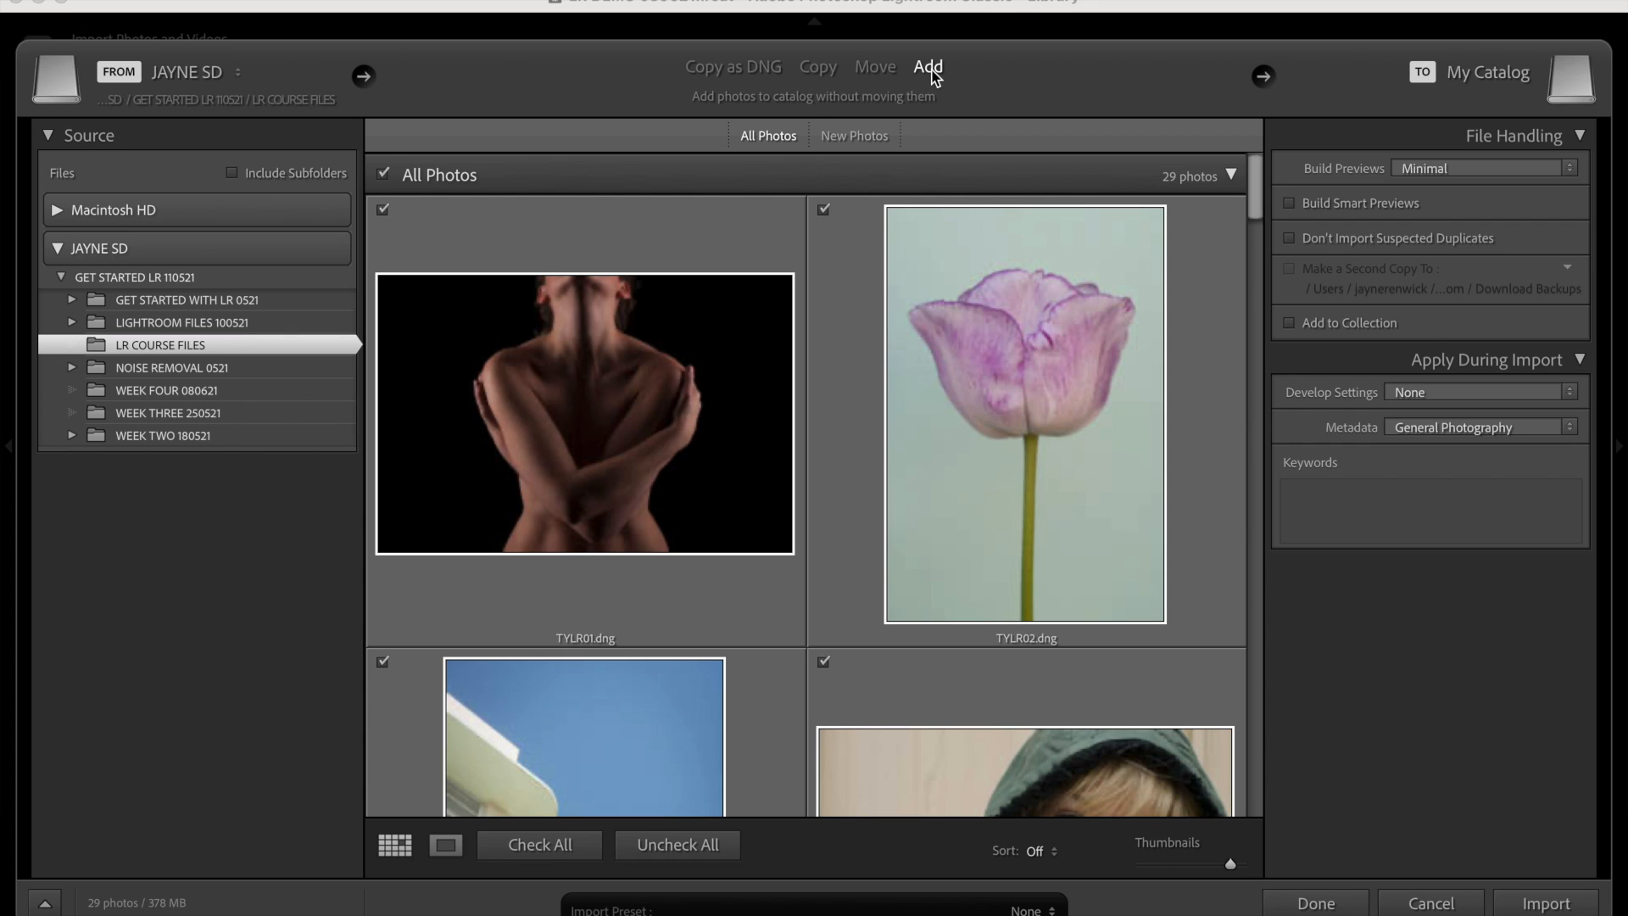
{"action": "left_click", "coordinate": [717, 71]}
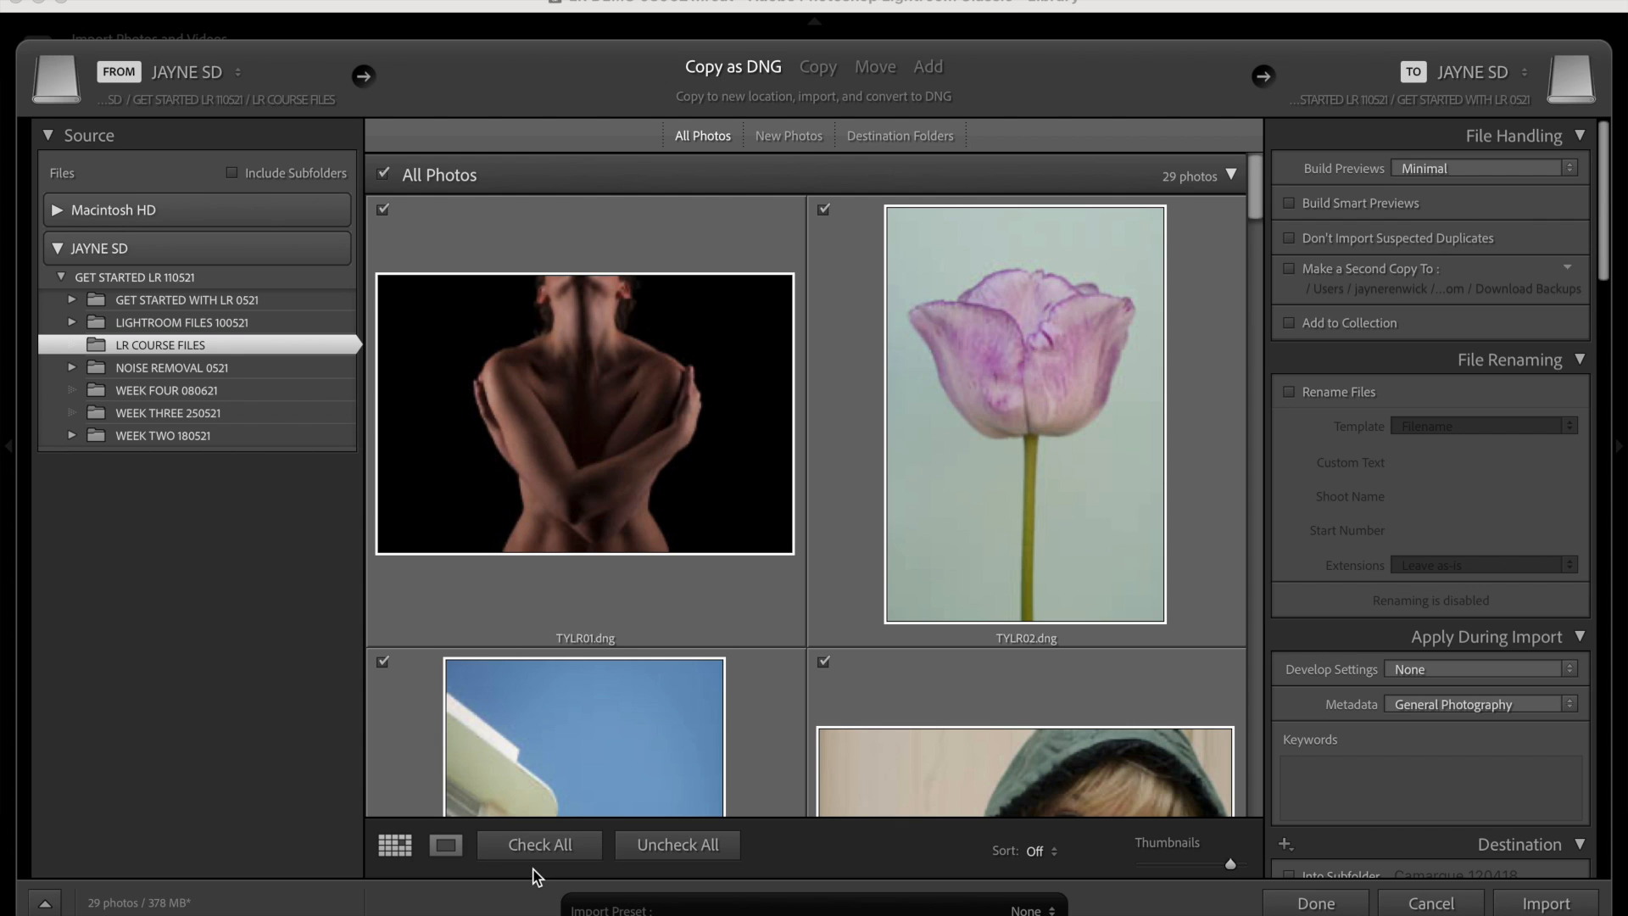
Step: Try including only TYLR01.dng and TYLR02.dng in the import, and include all photos again
{"action": "left_click", "coordinate": [697, 848]}
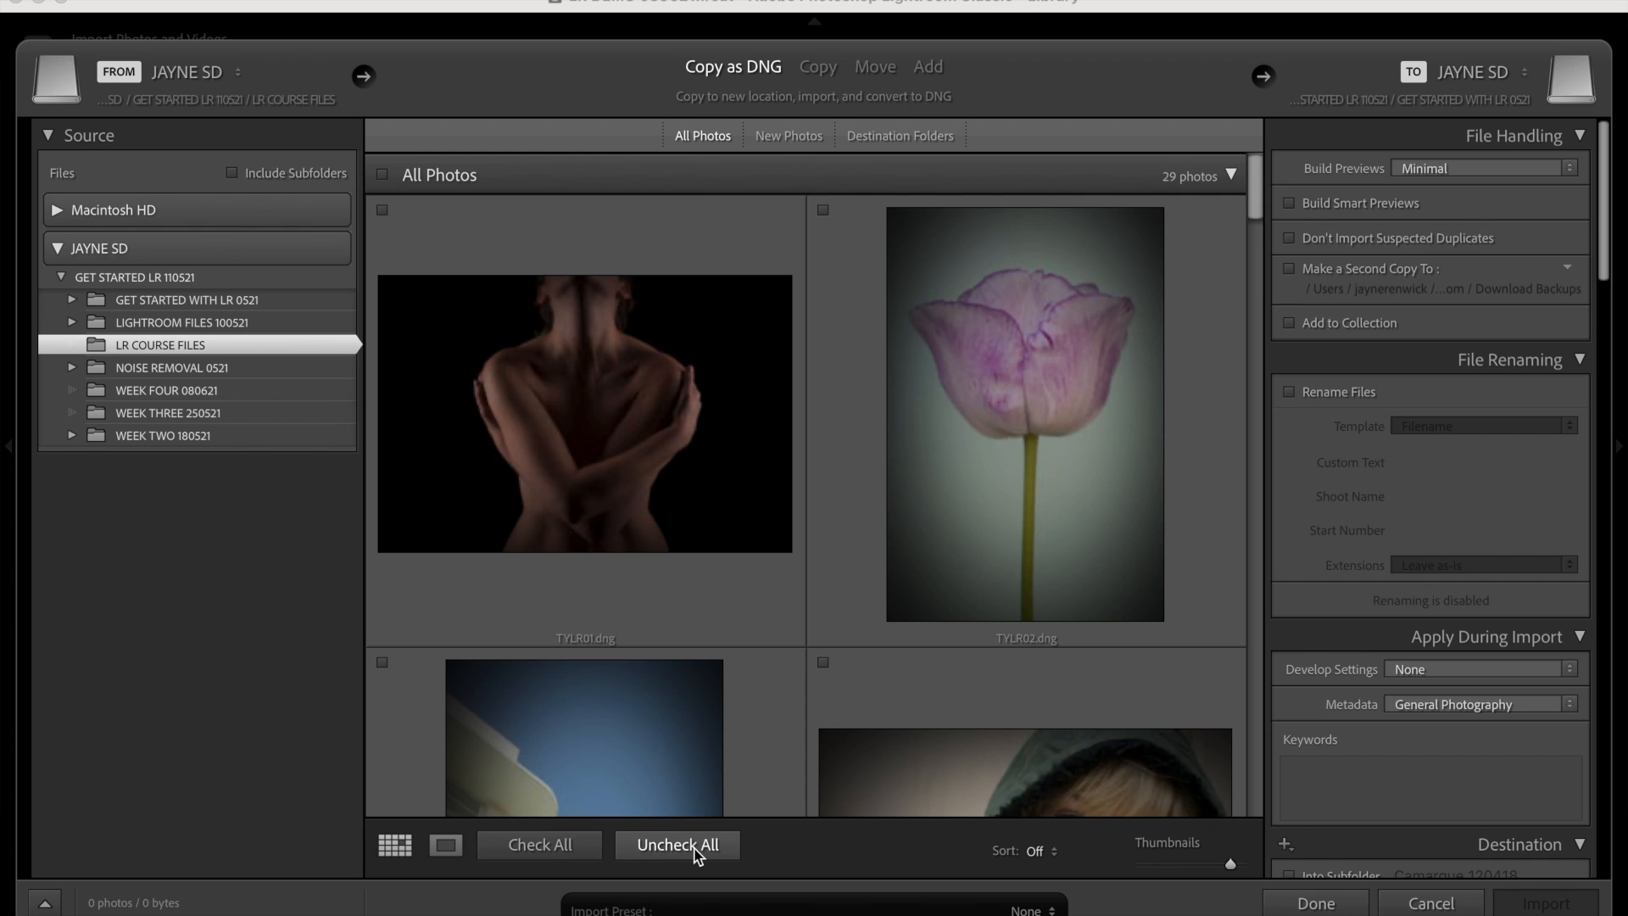
{"action": "left_click", "coordinate": [383, 211]}
{"action": "left_click", "coordinate": [824, 212]}
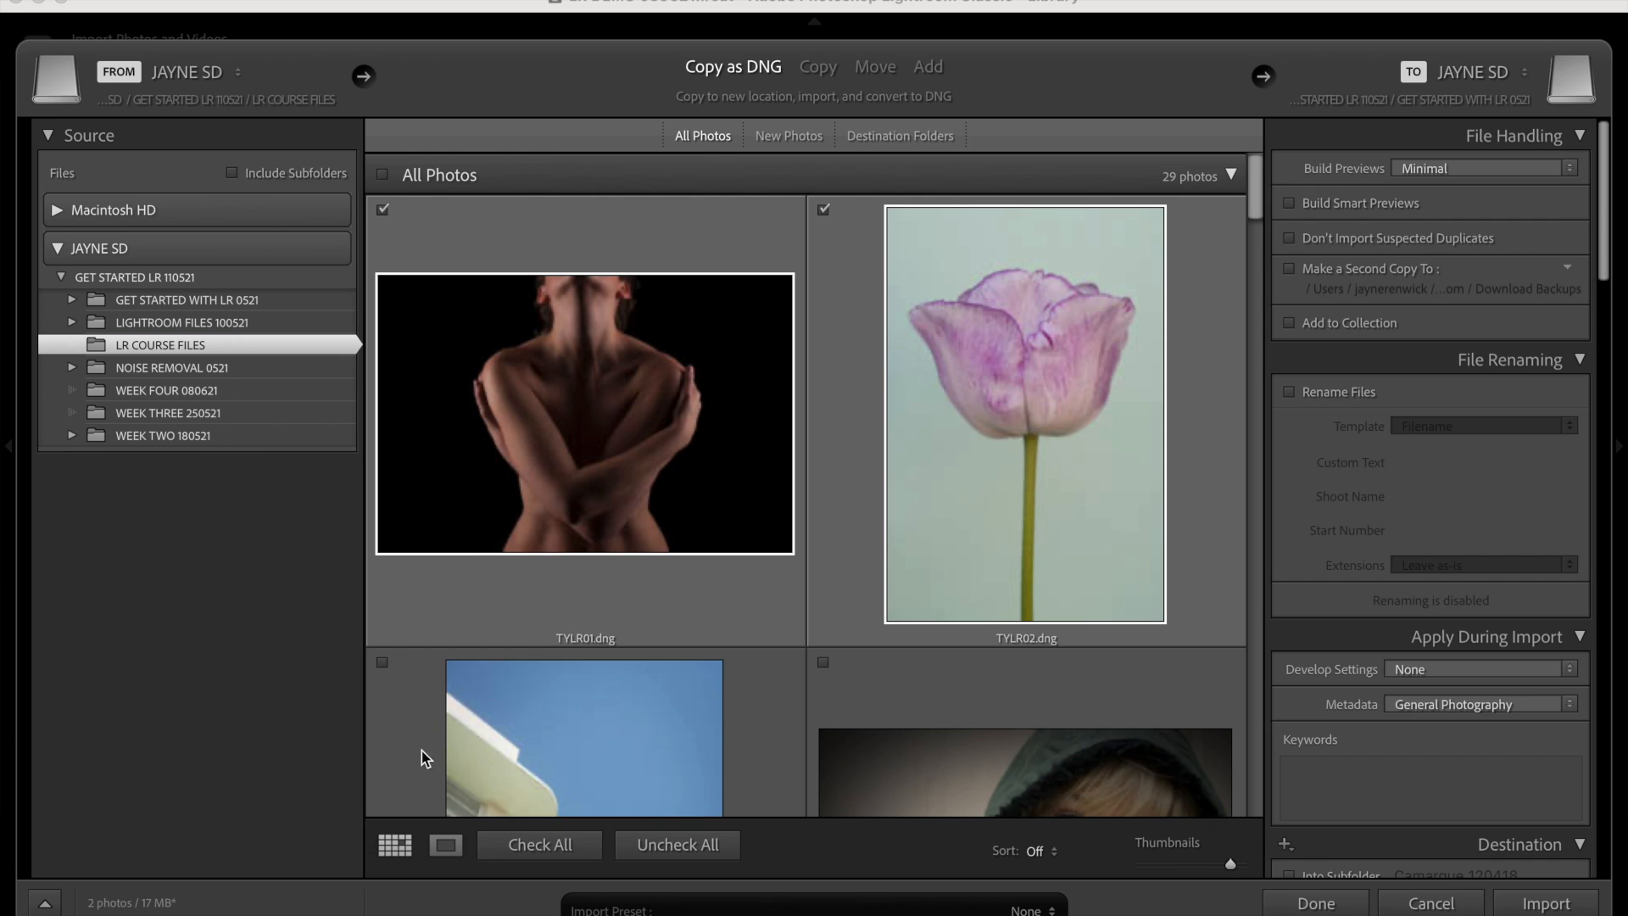
{"action": "left_click", "coordinate": [525, 848]}
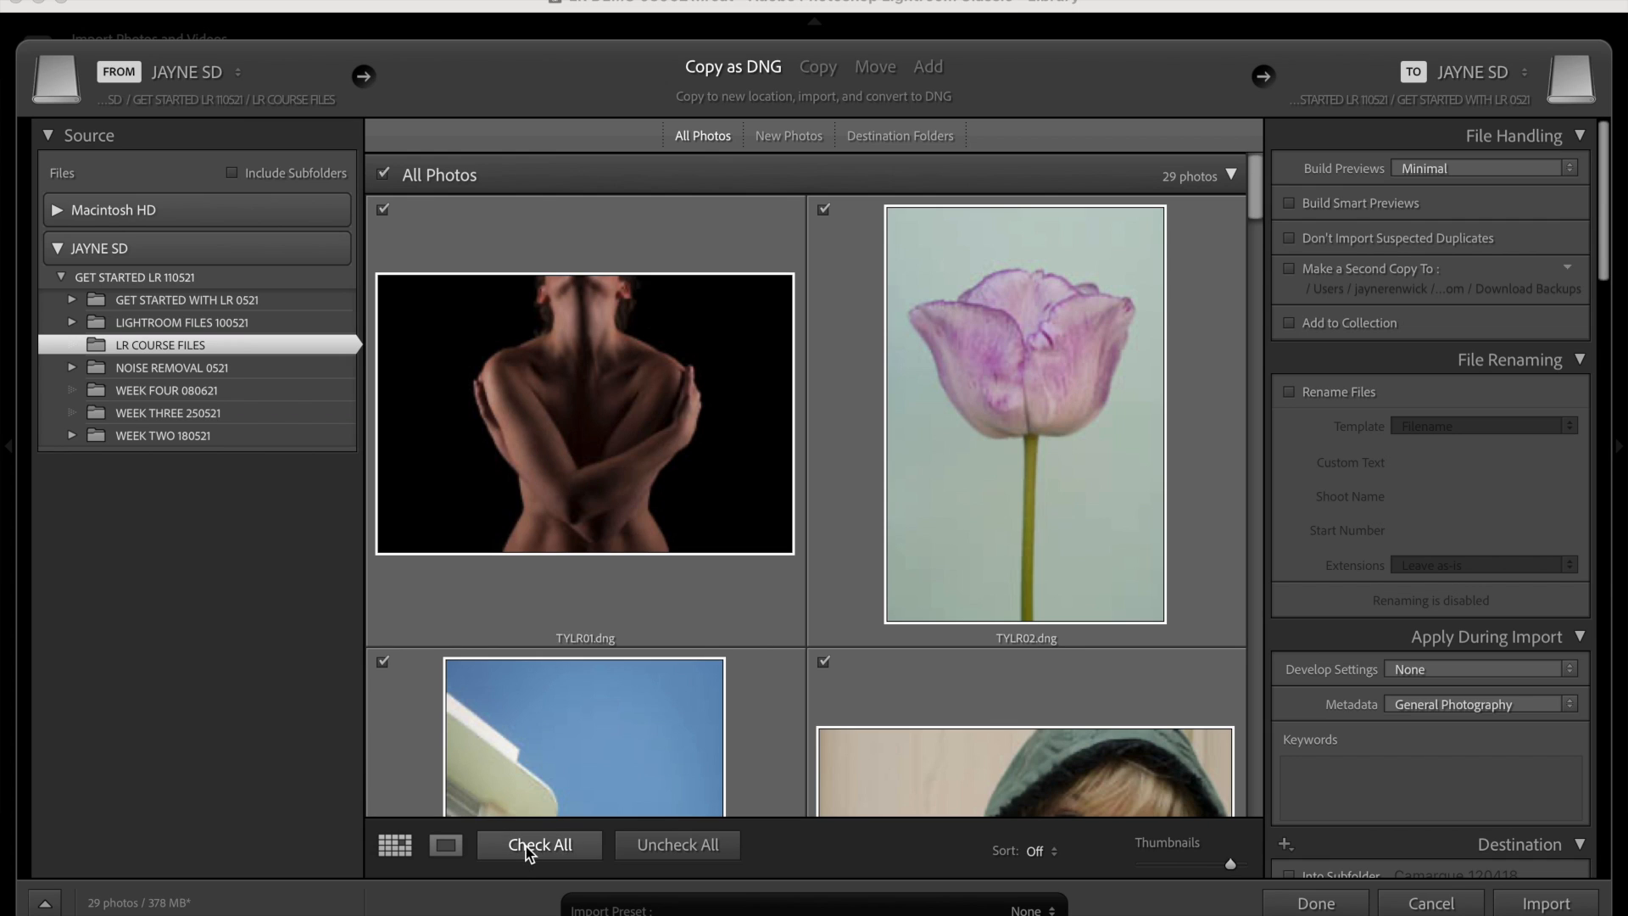
Step: Examine several photos one by one in Loupe view and return to the grid of thumbnails
{"action": "left_click", "coordinate": [447, 845]}
{"action": "key", "text": "Right"}
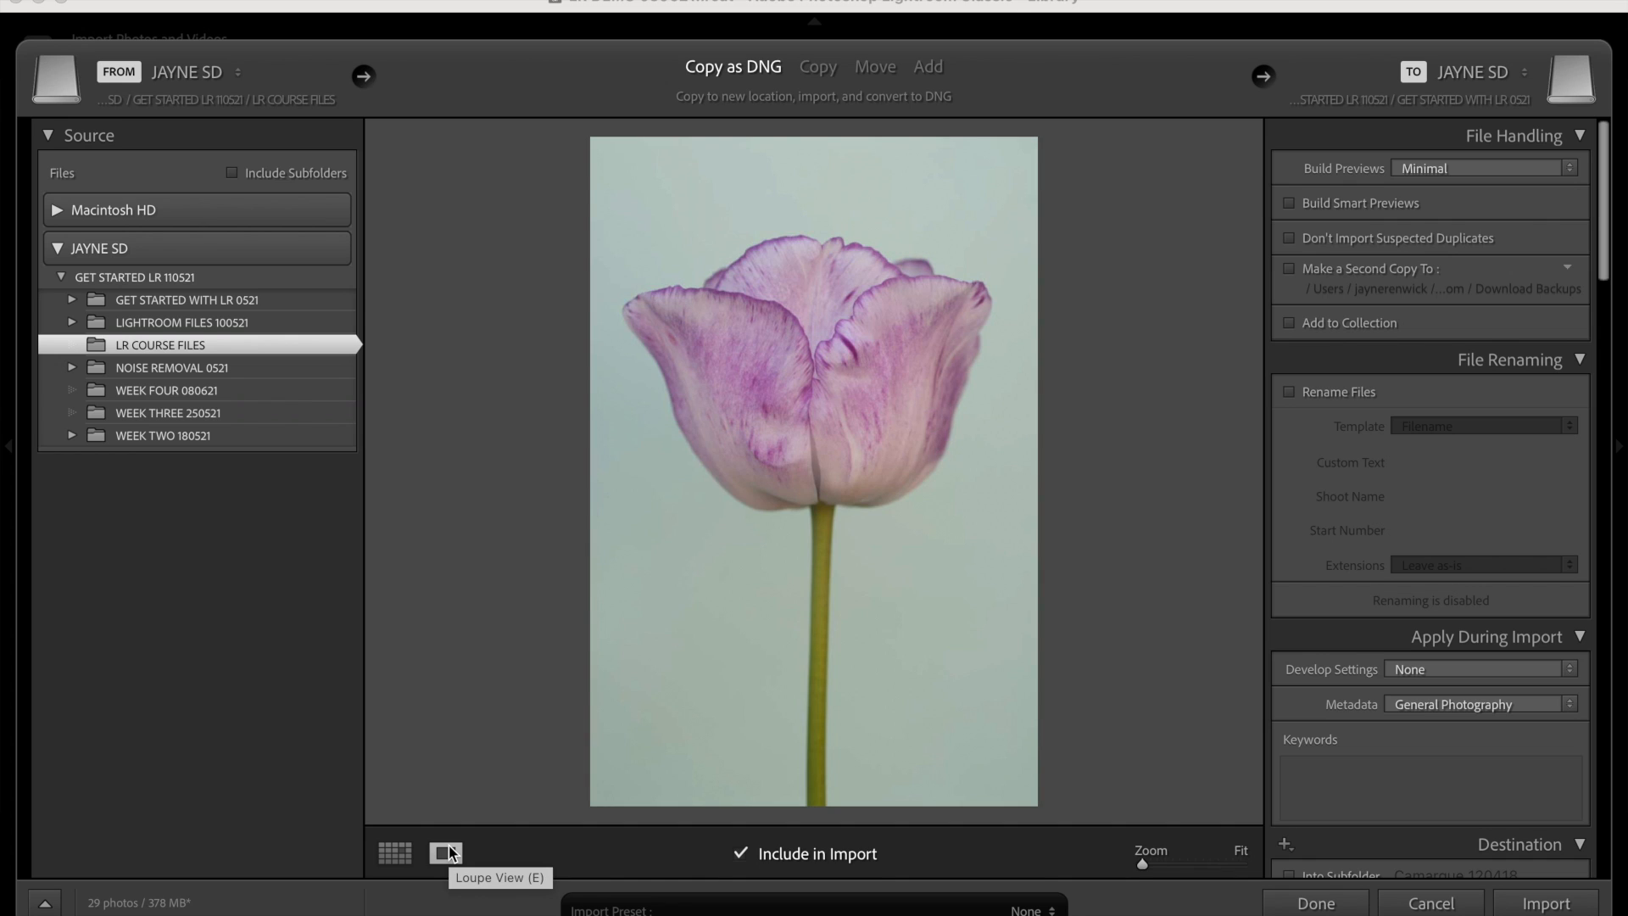
{"action": "key", "text": "Right"}
{"action": "key", "text": "Right"}
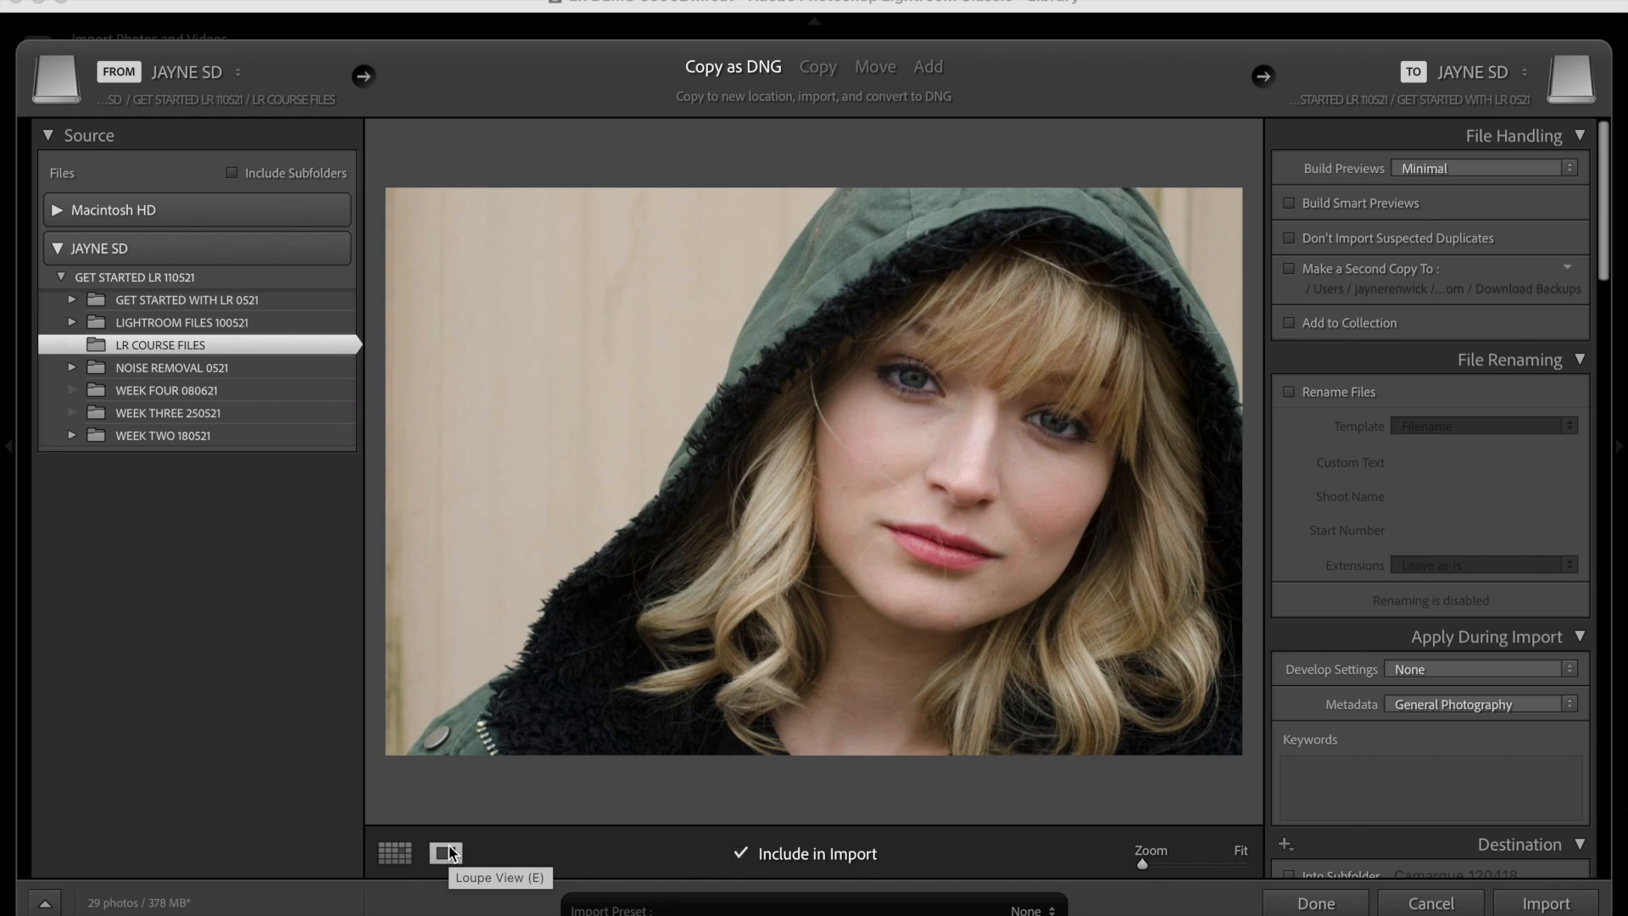
{"action": "key", "text": "Right"}
{"action": "key", "text": "Right"}
{"action": "key", "text": "Right"}
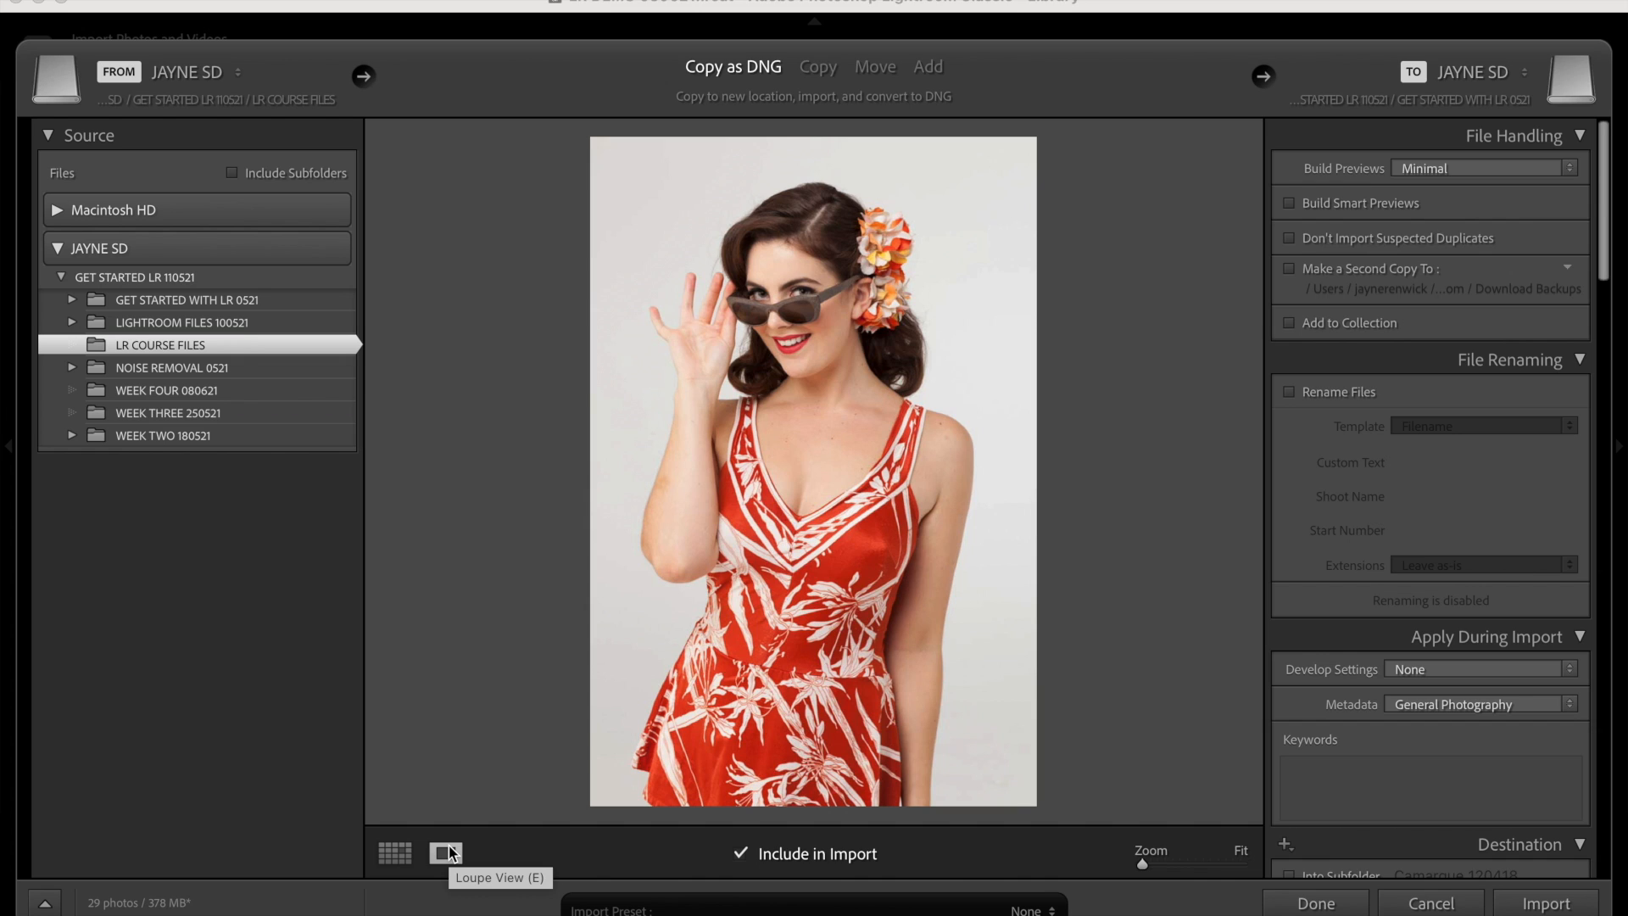
{"action": "key", "text": "g"}
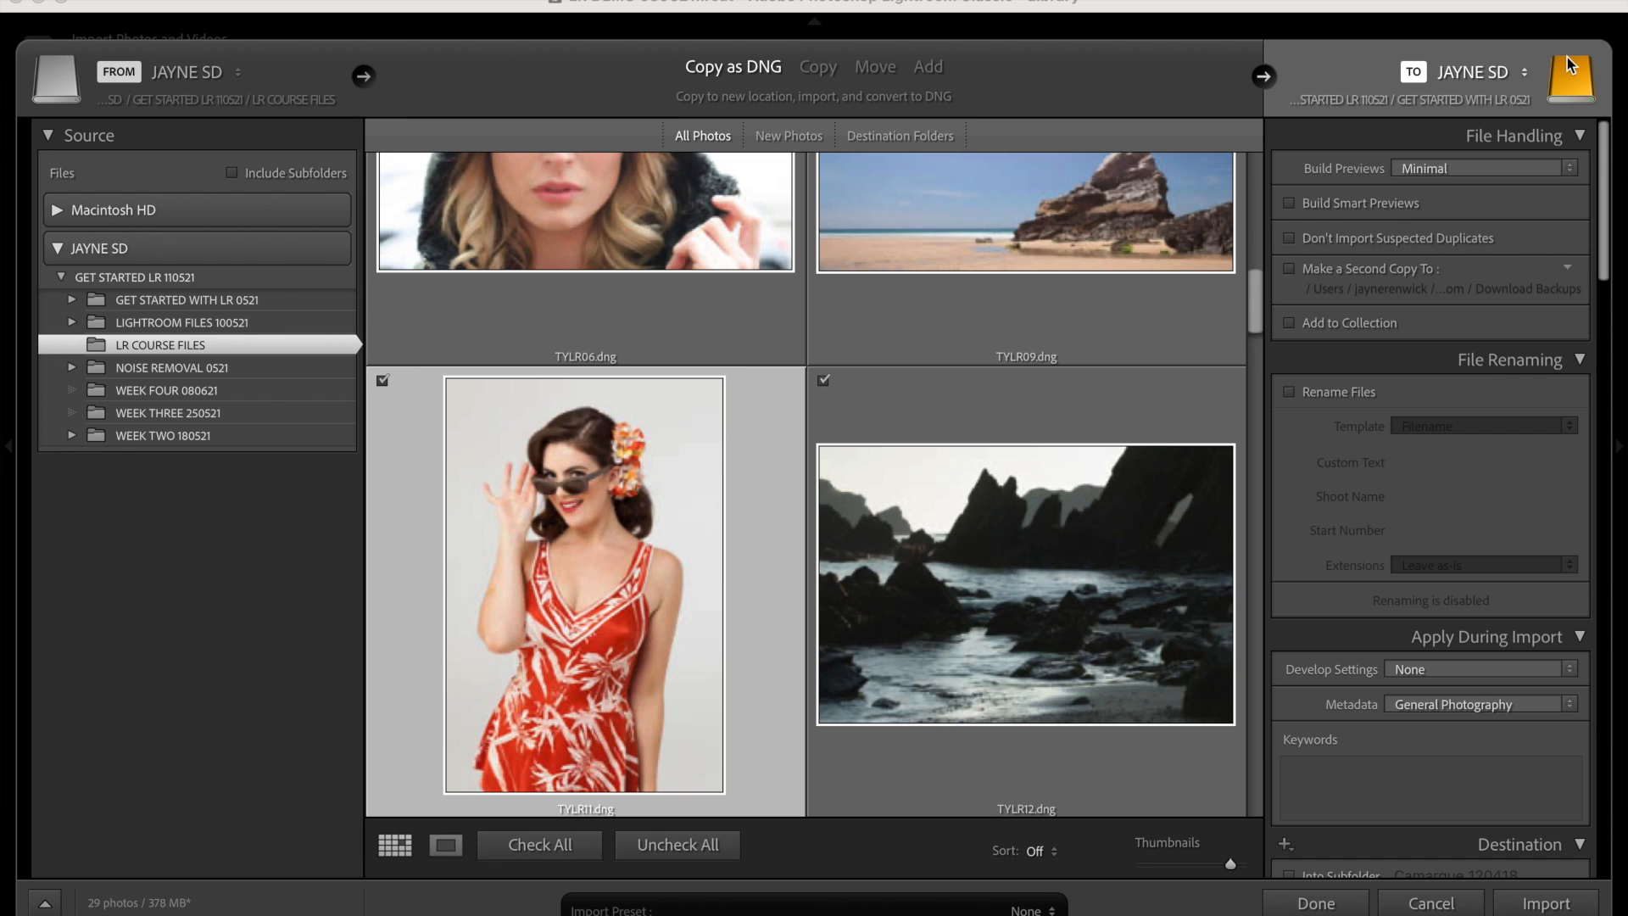
{"action": "left_click", "coordinate": [1526, 74]}
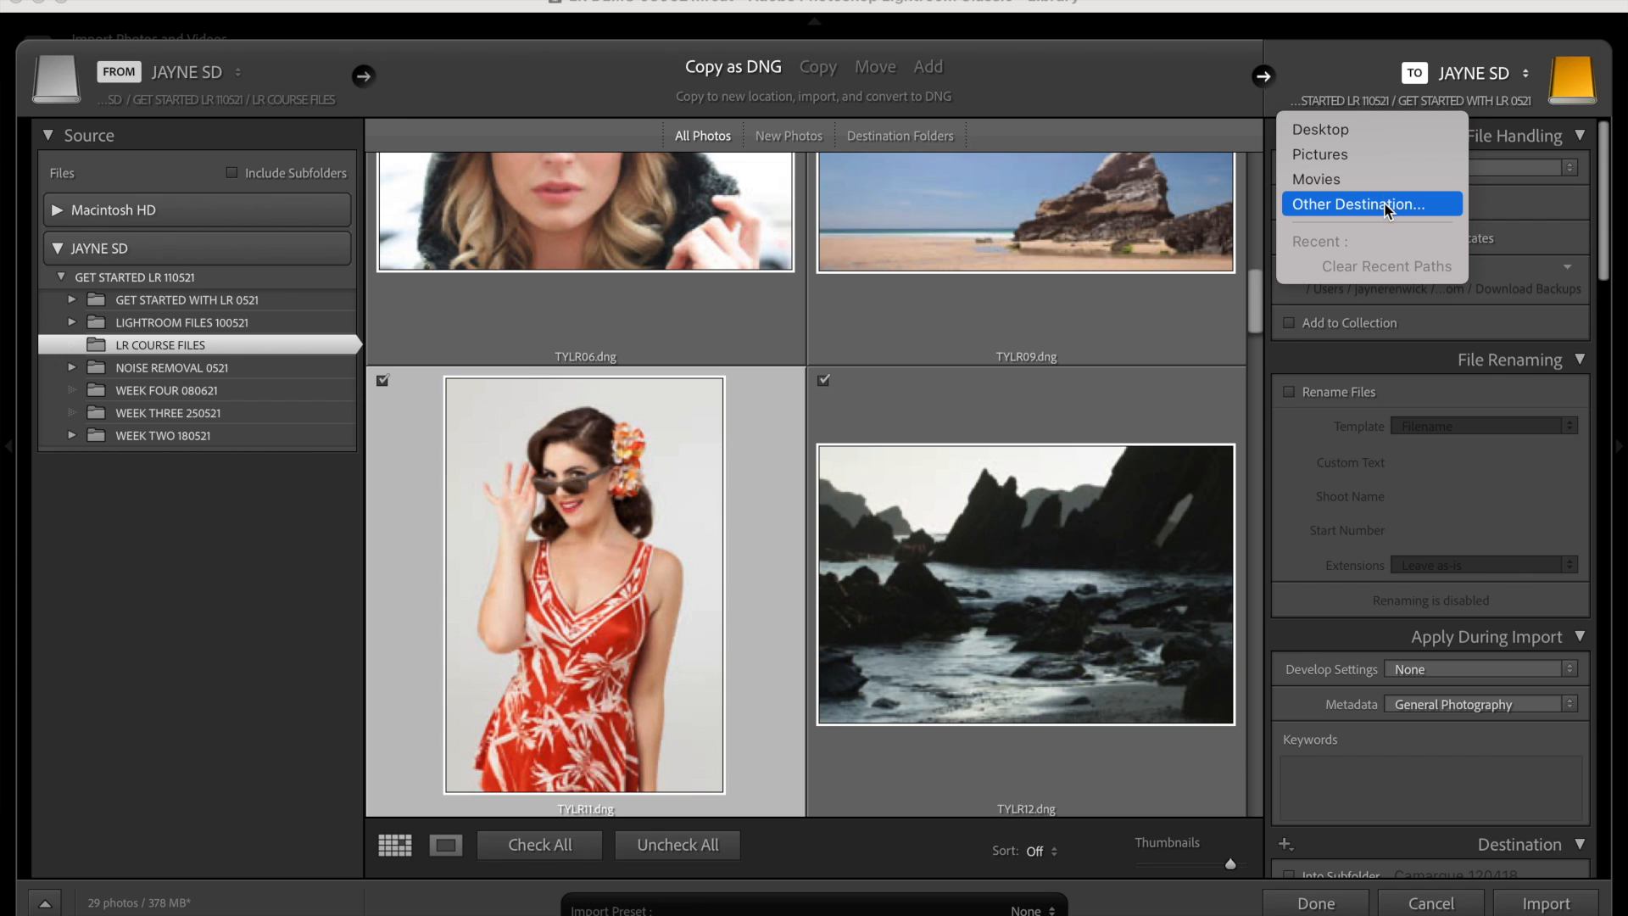
{"action": "left_click", "coordinate": [1588, 114]}
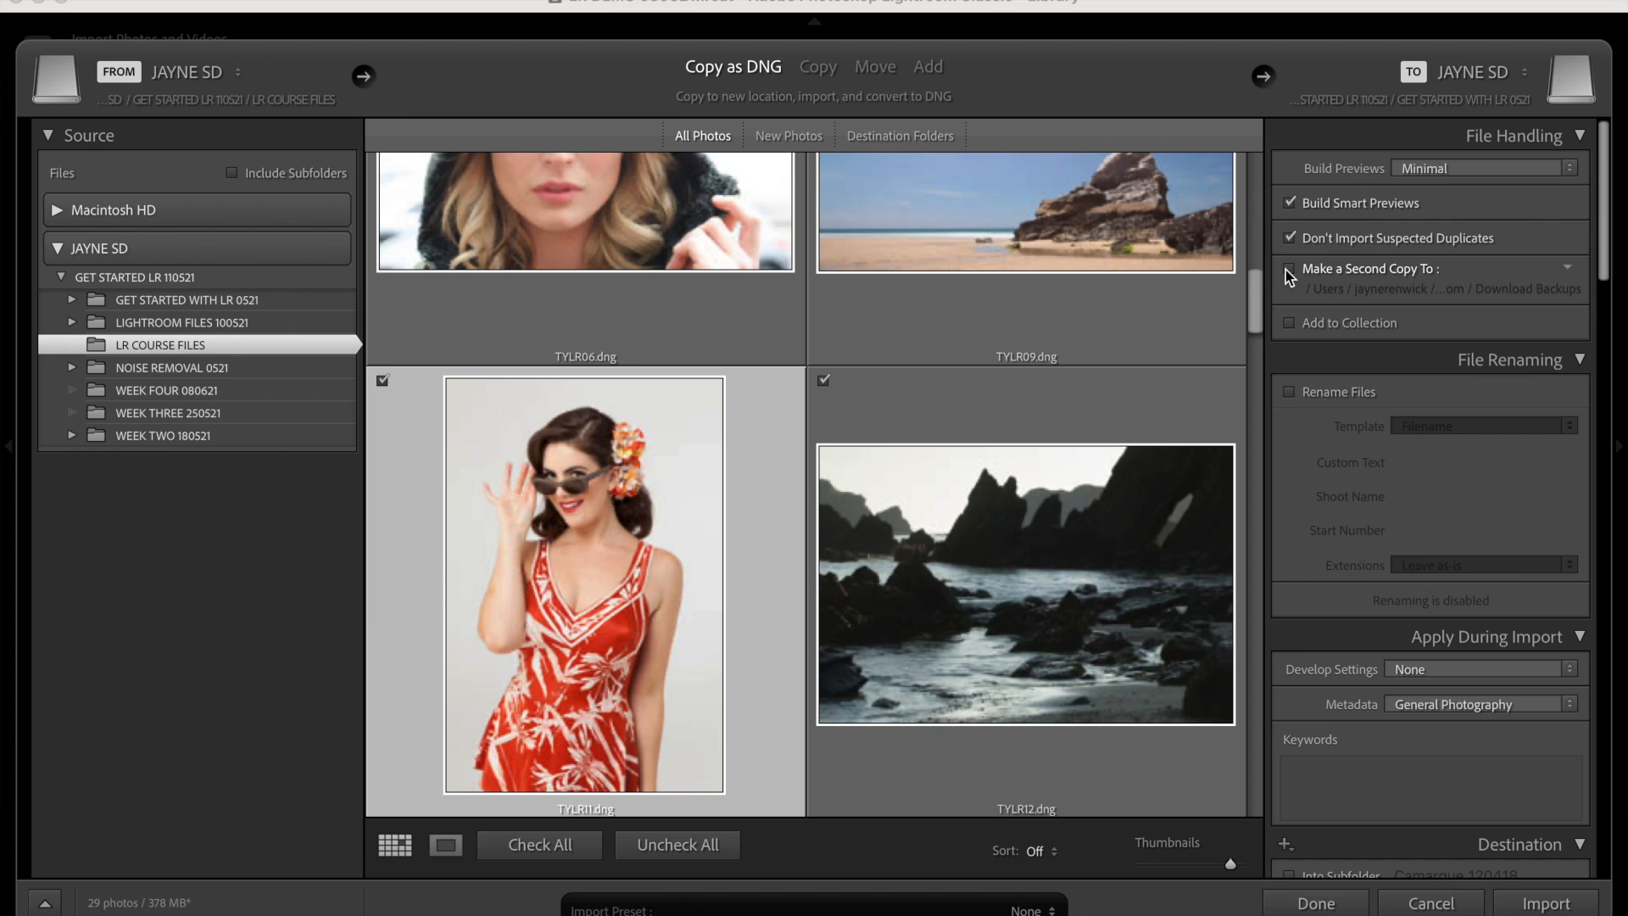
Step: Turn off Don't Import Suspected Duplicates and turn on Add to Collection for this import
{"action": "left_click", "coordinate": [1288, 237]}
{"action": "left_click", "coordinate": [1289, 324]}
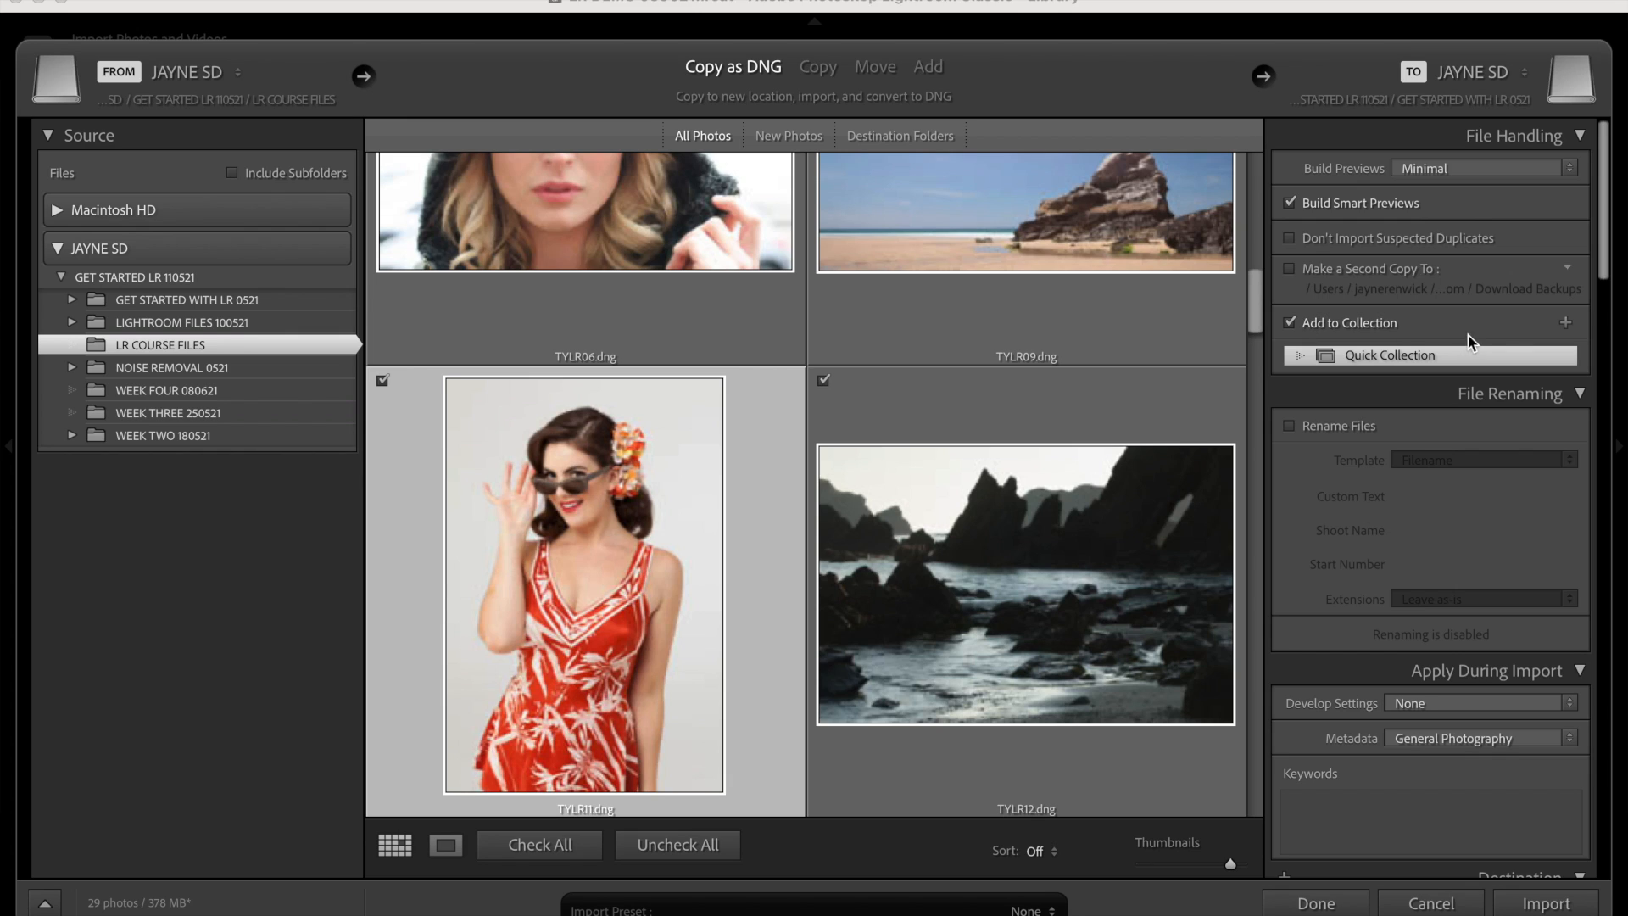
Step: Create a collection named LR COURSE FILES for the imported photos and set it as the target collection
{"action": "left_click", "coordinate": [1567, 324]}
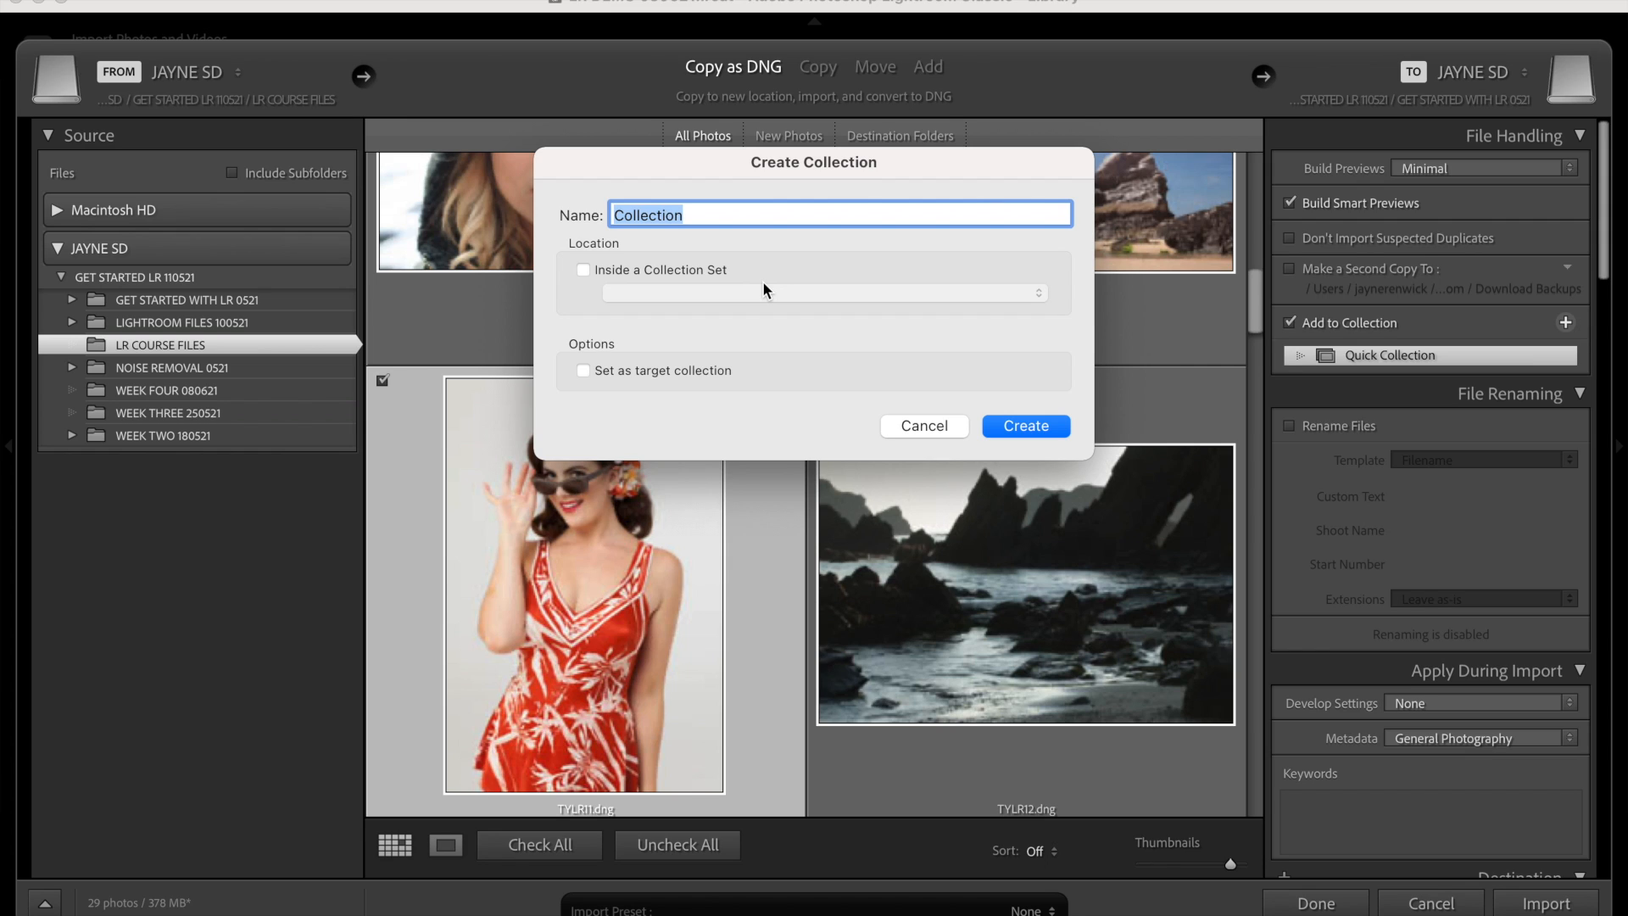
{"action": "type", "text": "LR COURSE "}
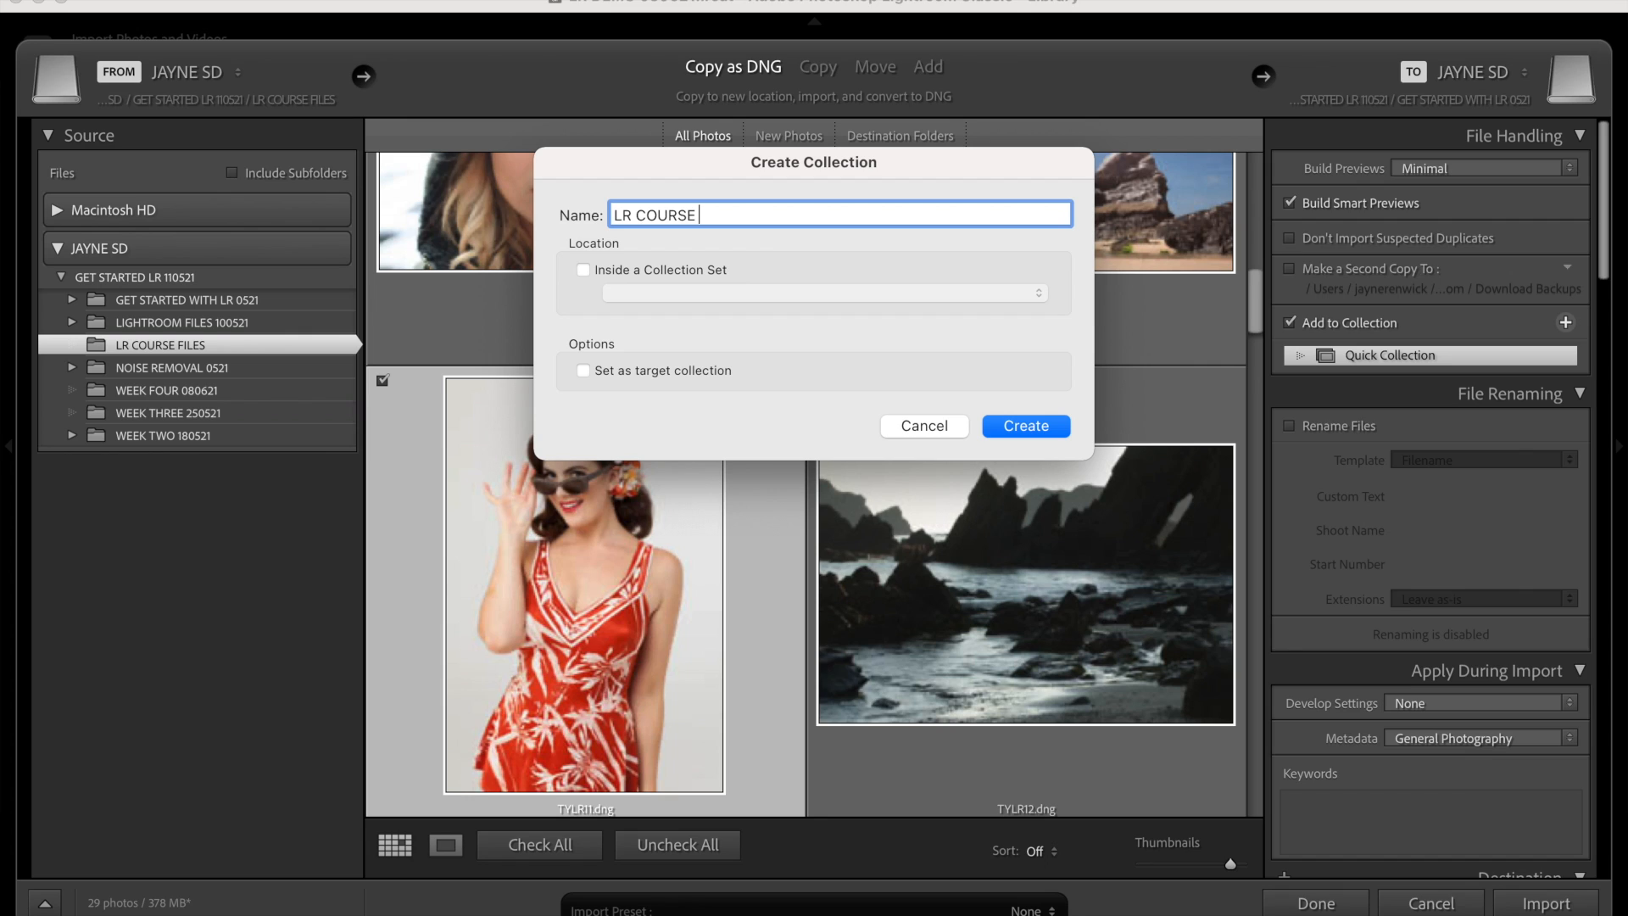
{"action": "type", "text": "FILES"}
{"action": "left_click", "coordinate": [583, 370]}
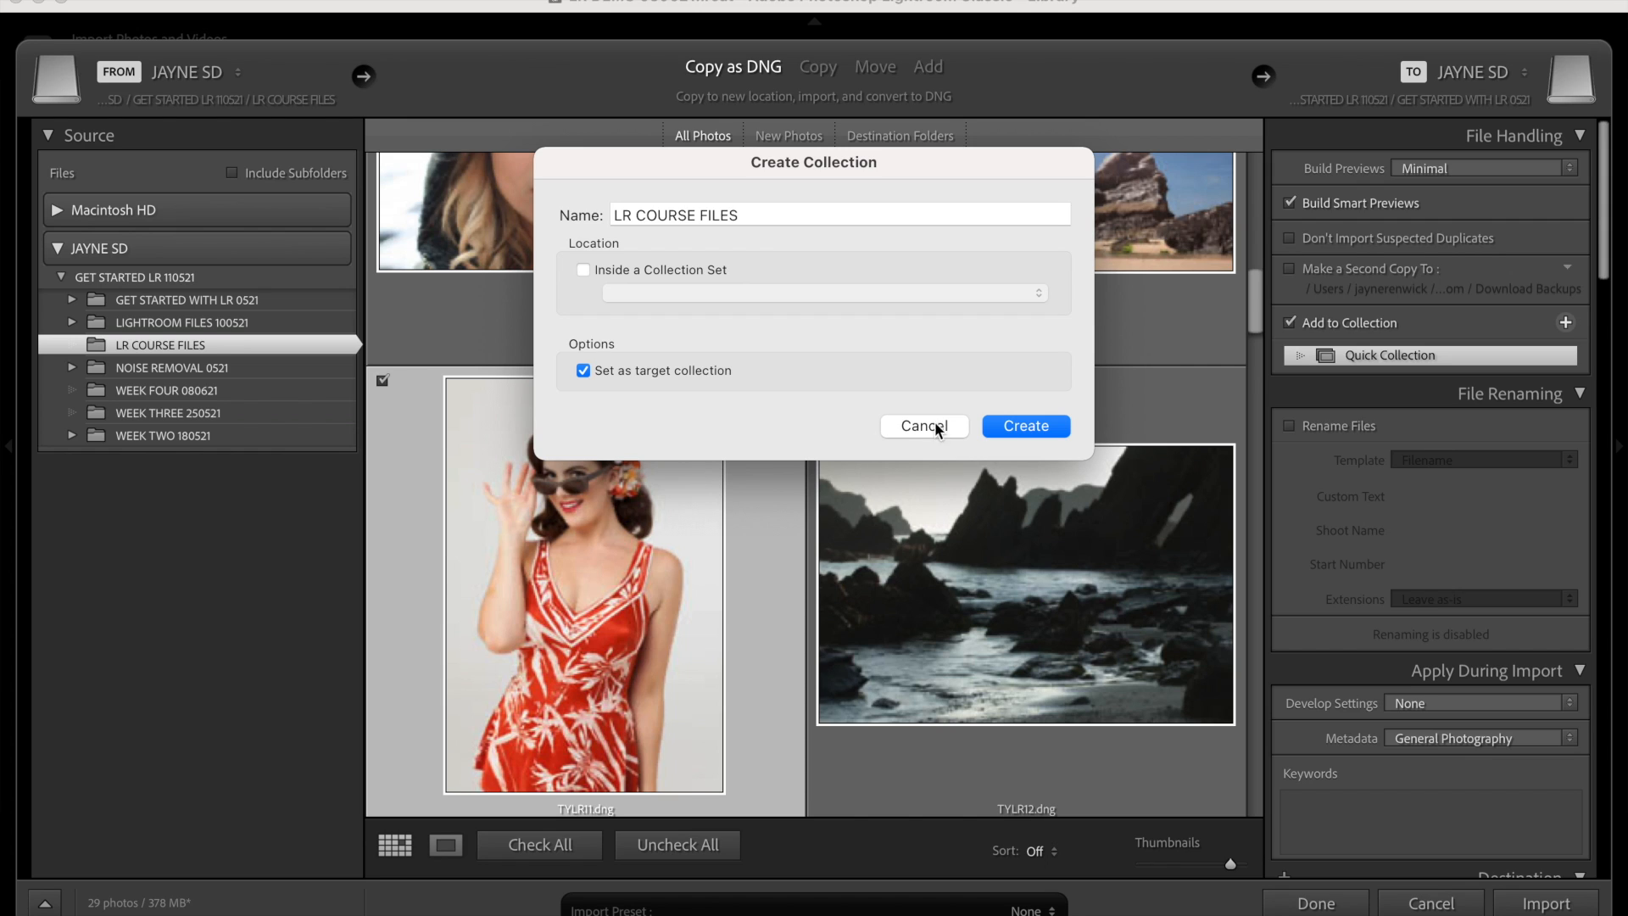
{"action": "left_click", "coordinate": [1011, 424]}
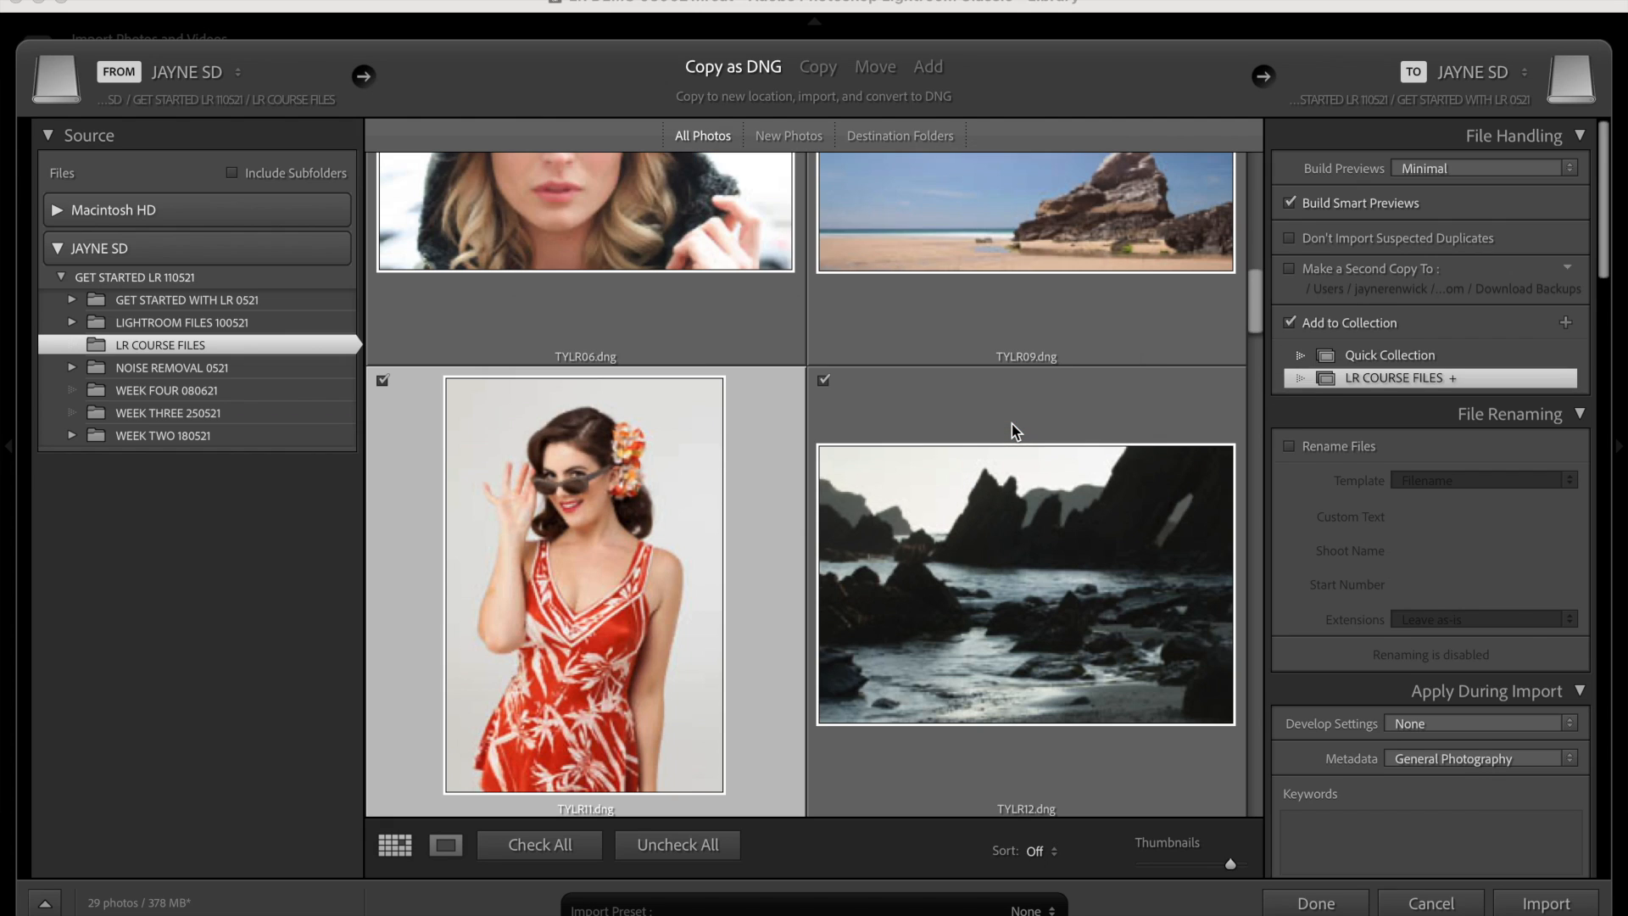
{"action": "left_click", "coordinate": [1291, 448]}
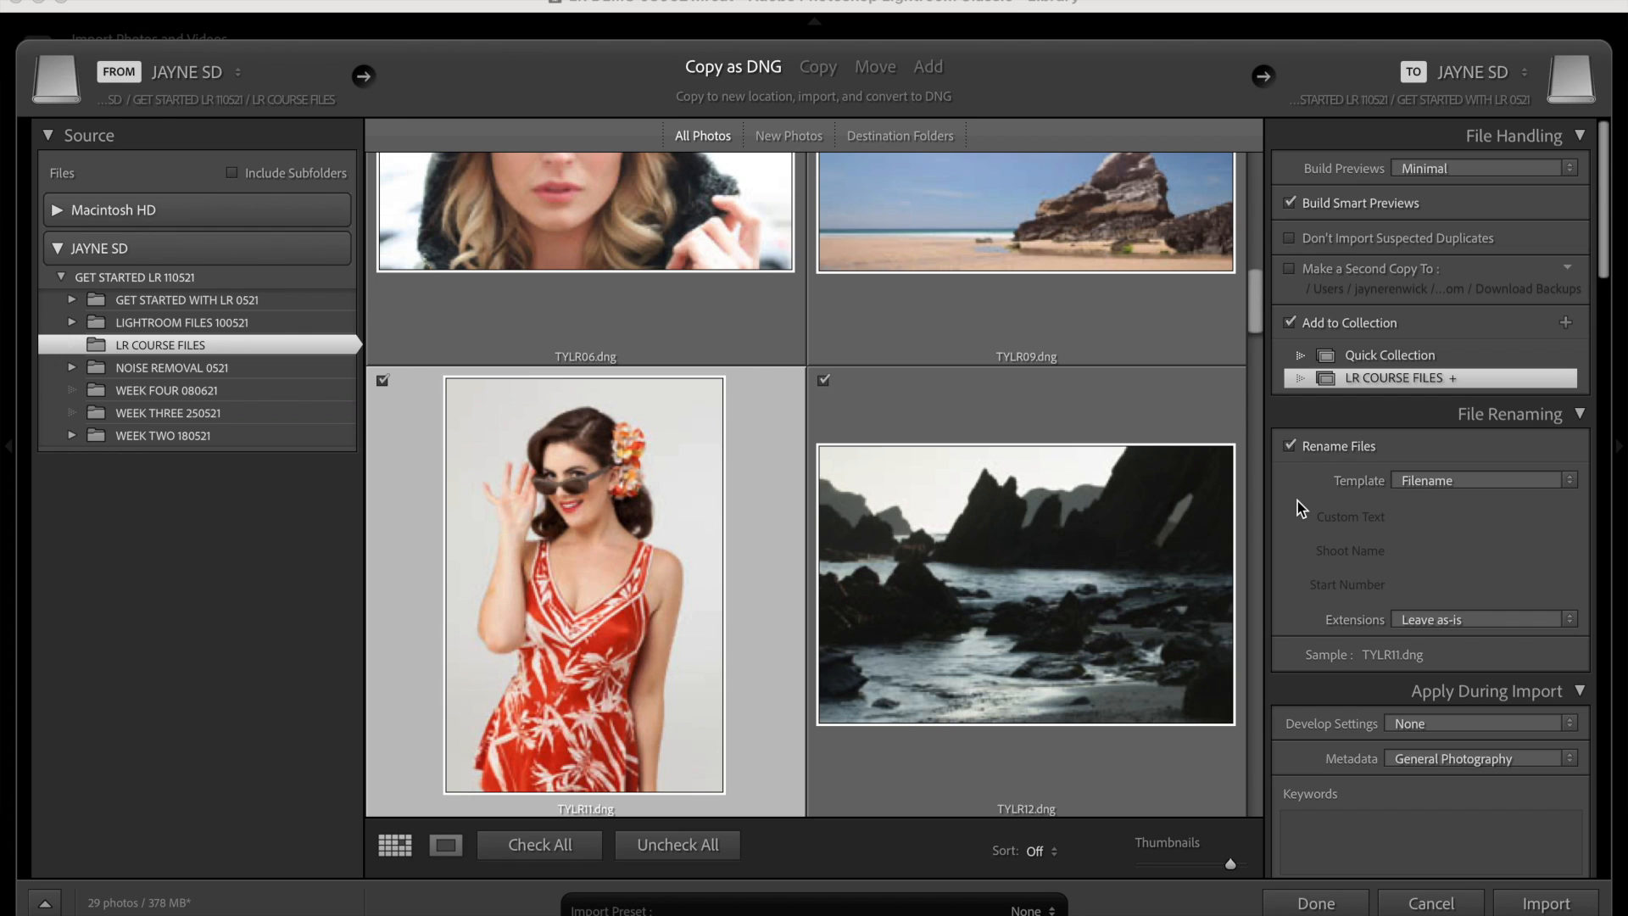
{"action": "left_click", "coordinate": [1573, 481]}
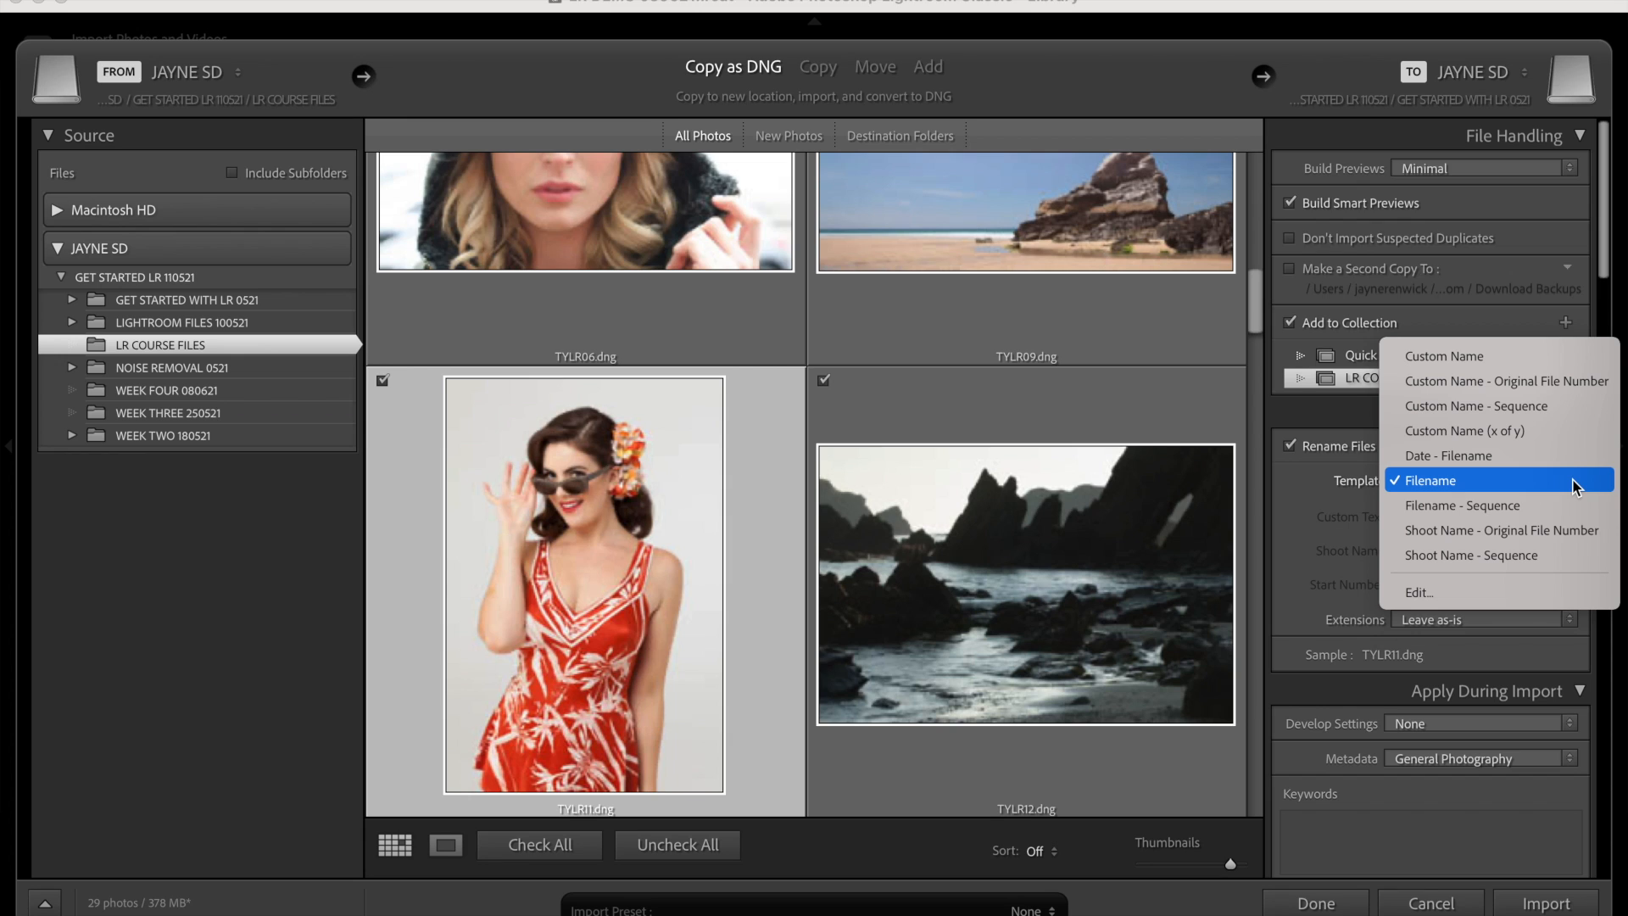
{"action": "left_click", "coordinate": [1306, 569]}
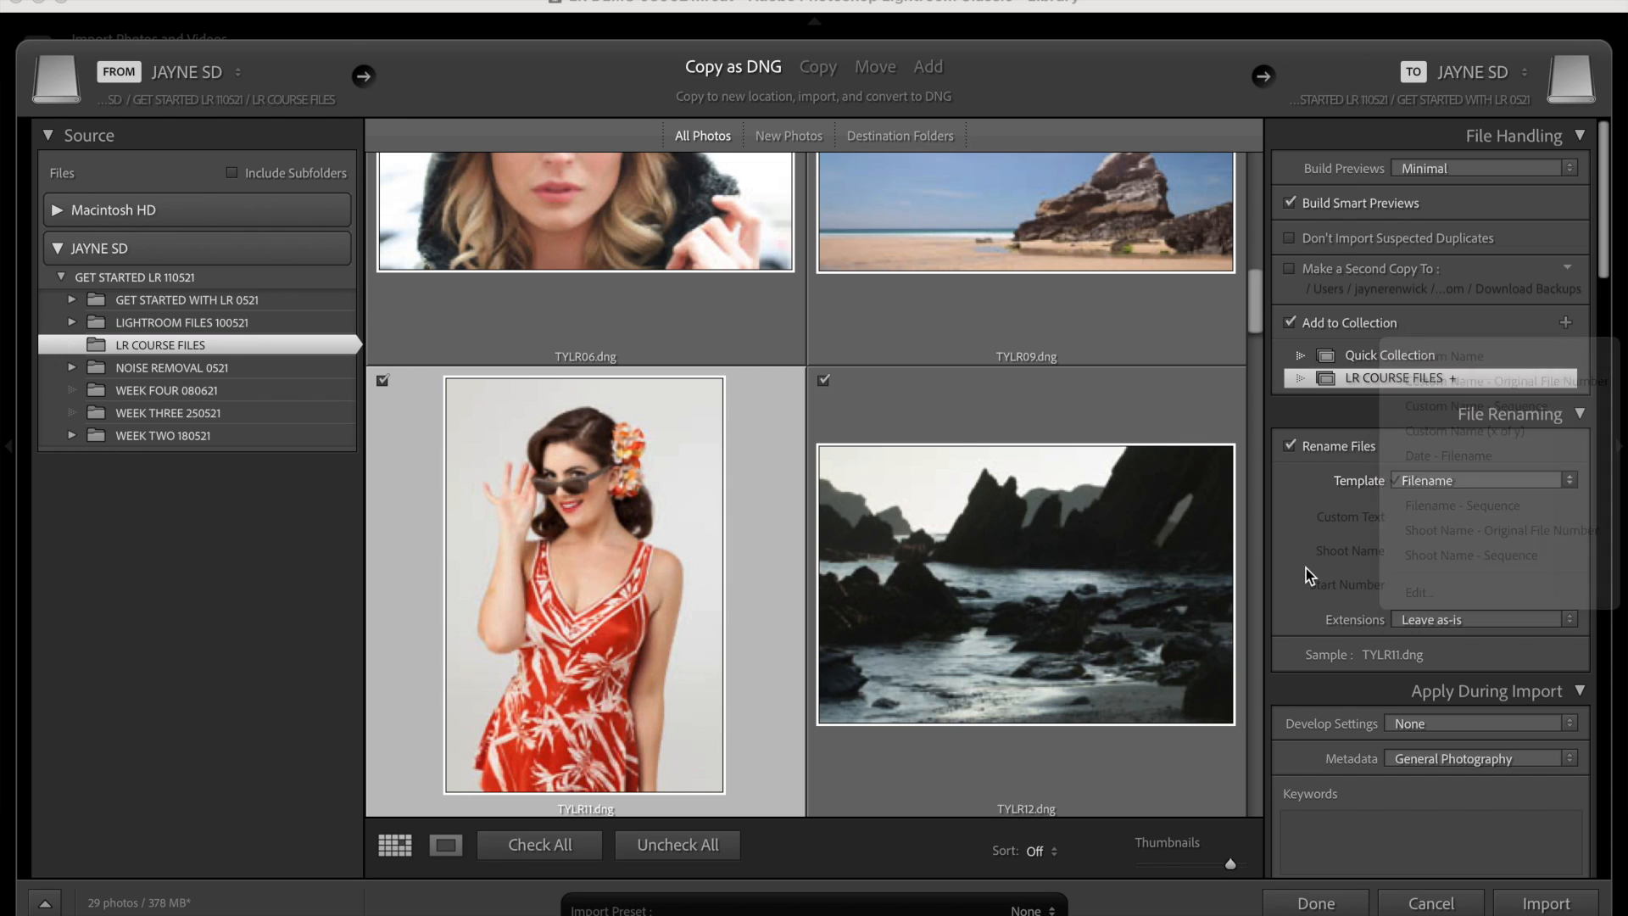
{"action": "left_click", "coordinate": [1291, 446]}
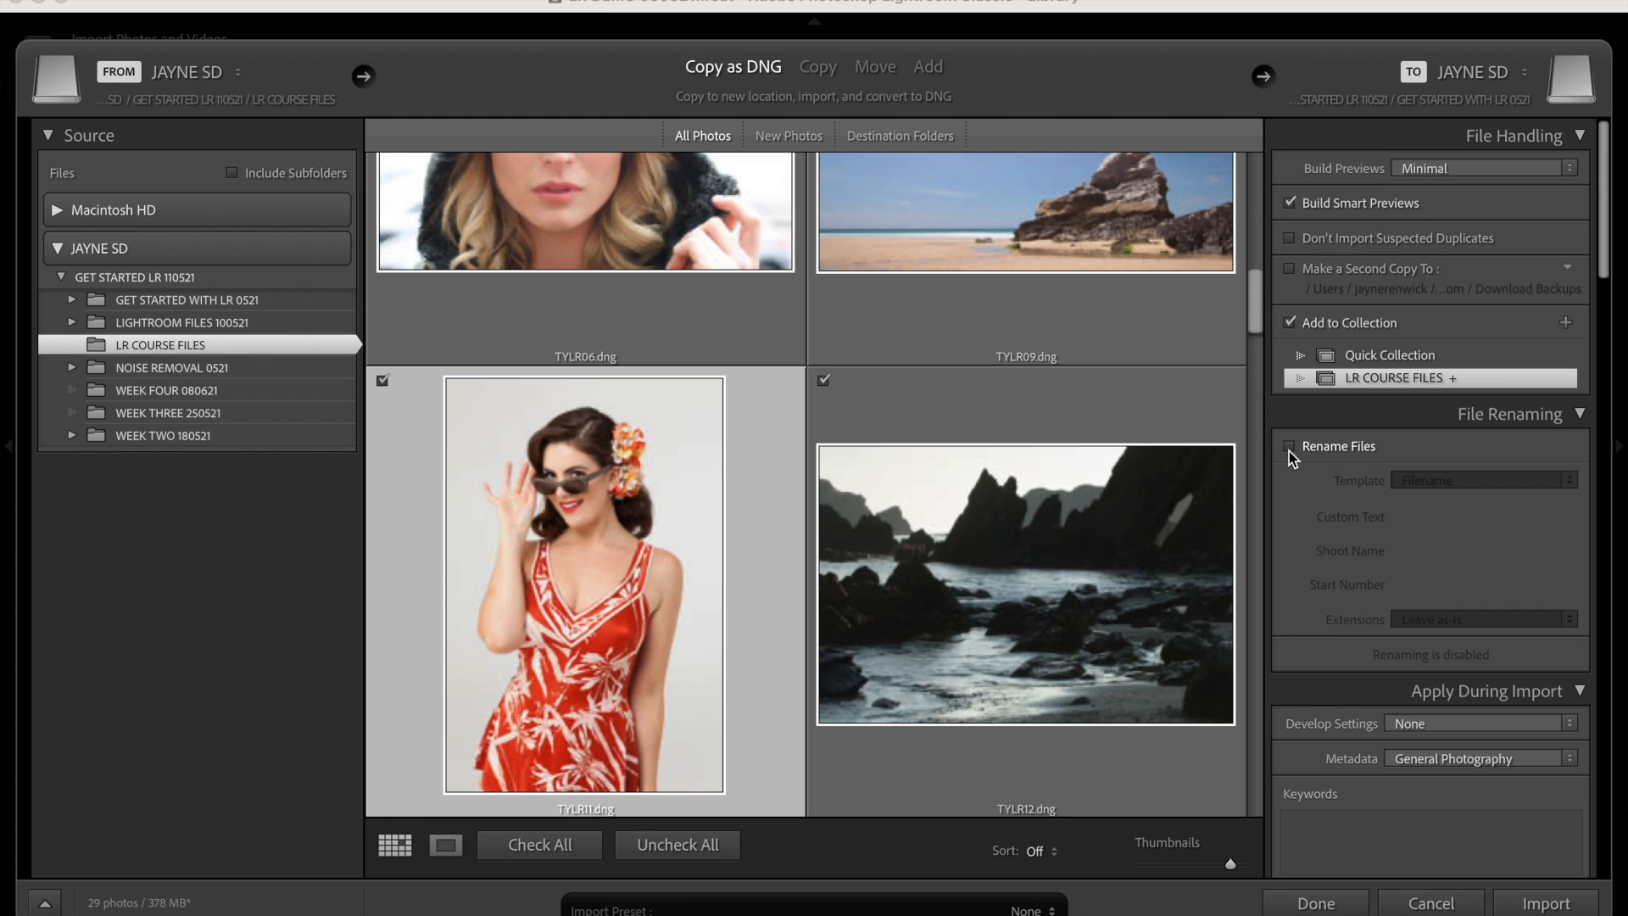
Step: Examine the develop presets available to apply during import, including the Curve and Sharpening groups
{"action": "scroll", "coordinate": [1449, 688], "scroll_direction": "down", "scroll_amount": 5}
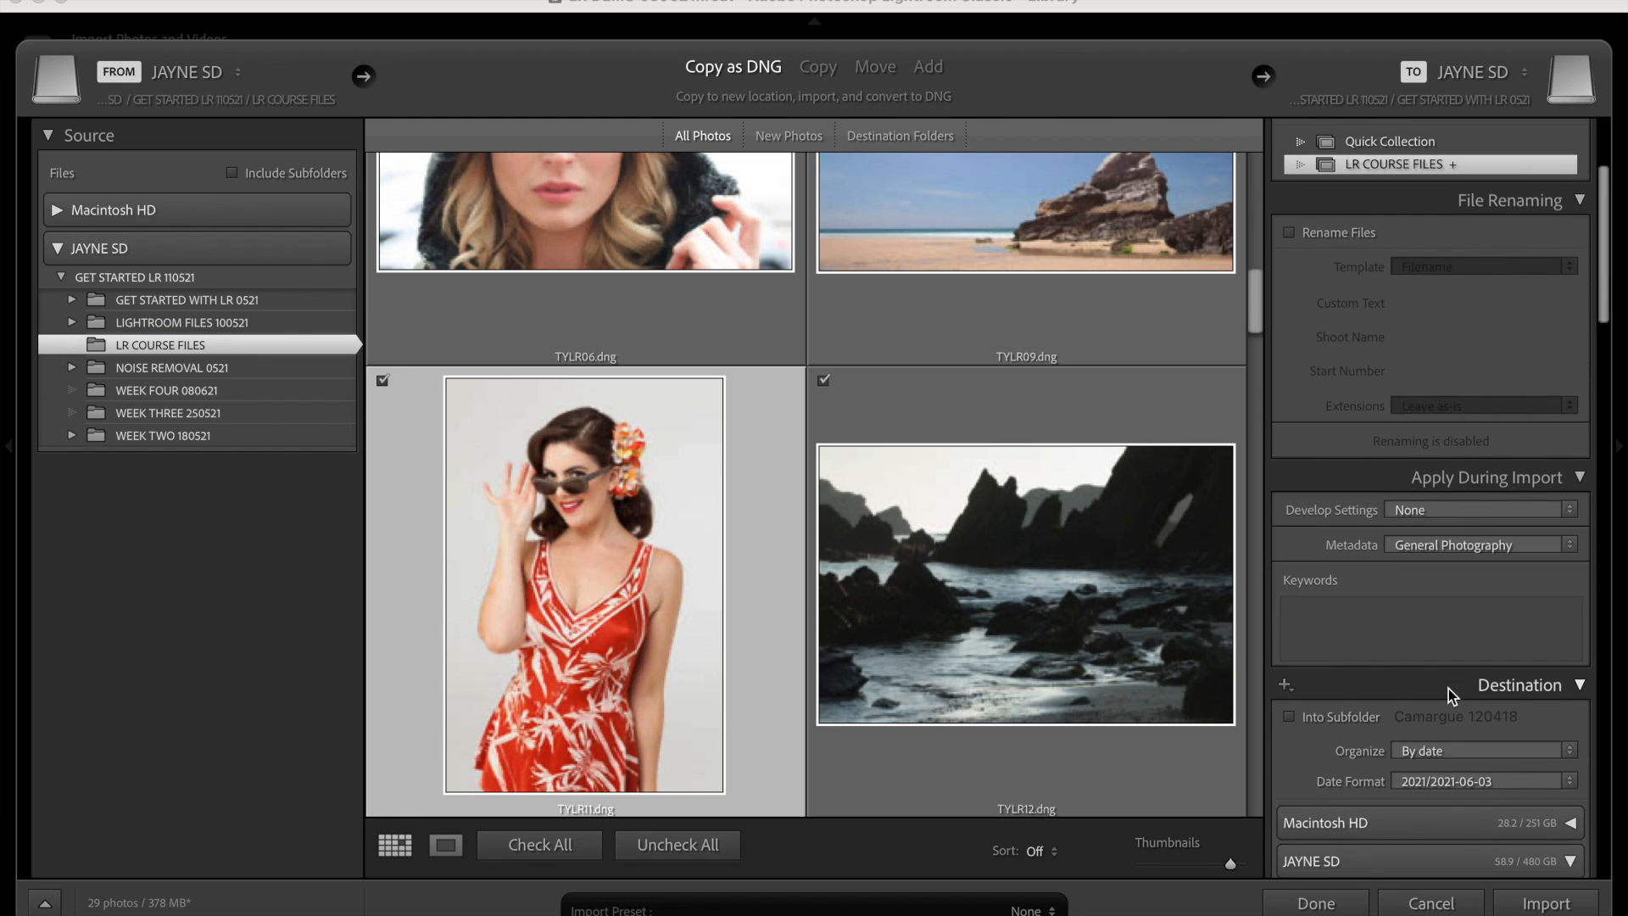
{"action": "scroll", "coordinate": [1448, 688], "scroll_direction": "down", "scroll_amount": 3}
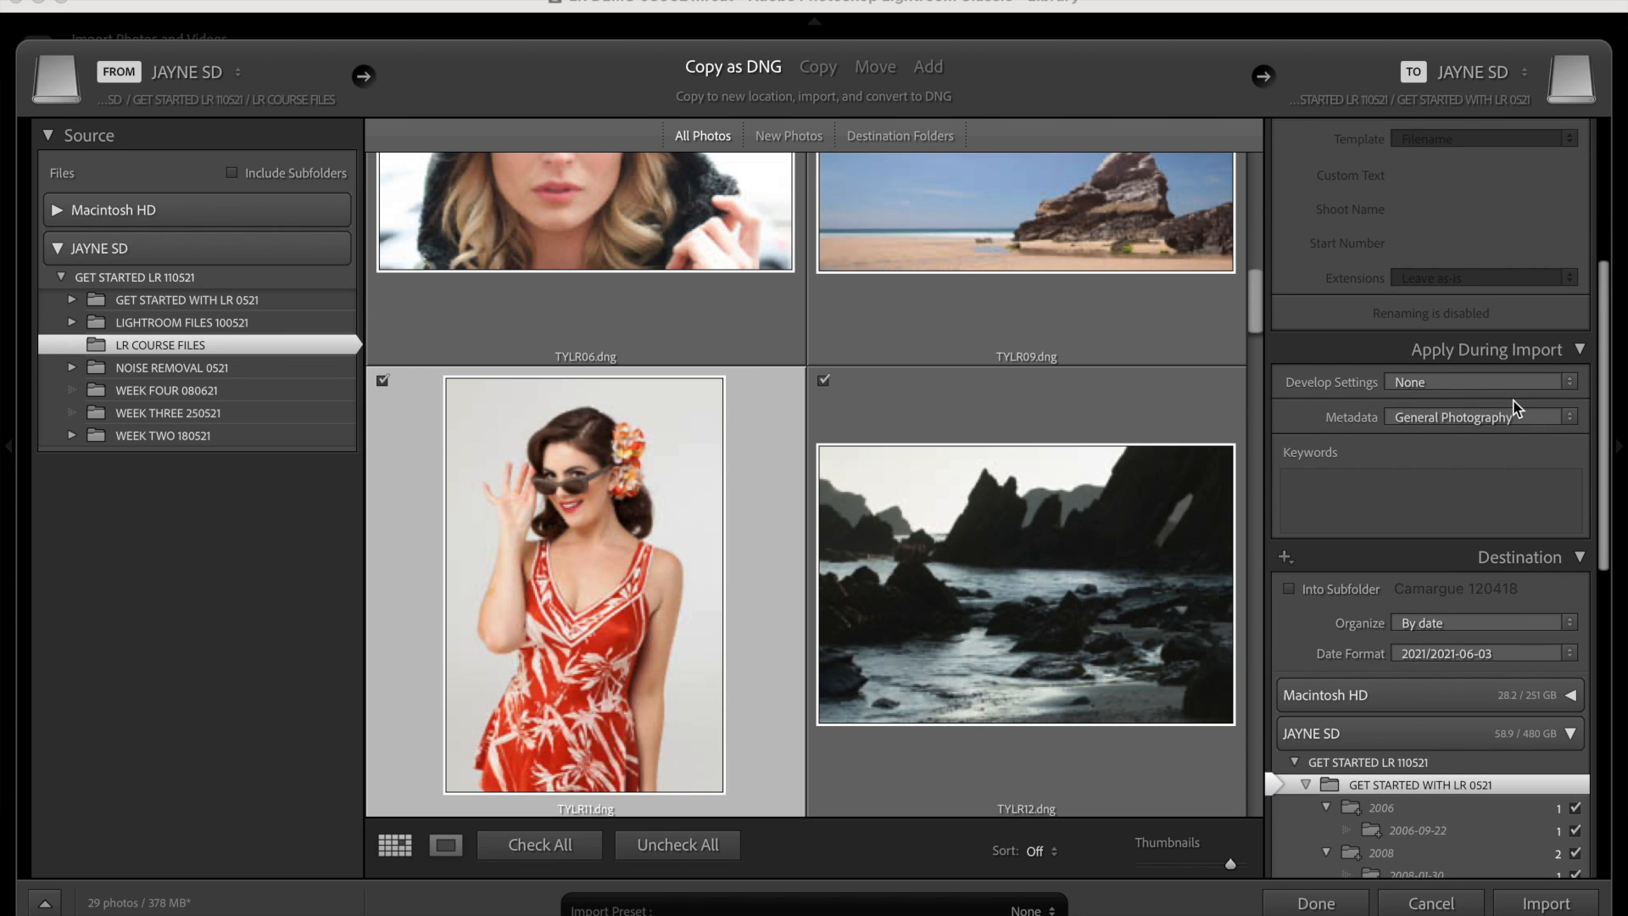
{"action": "left_click", "coordinate": [1570, 382]}
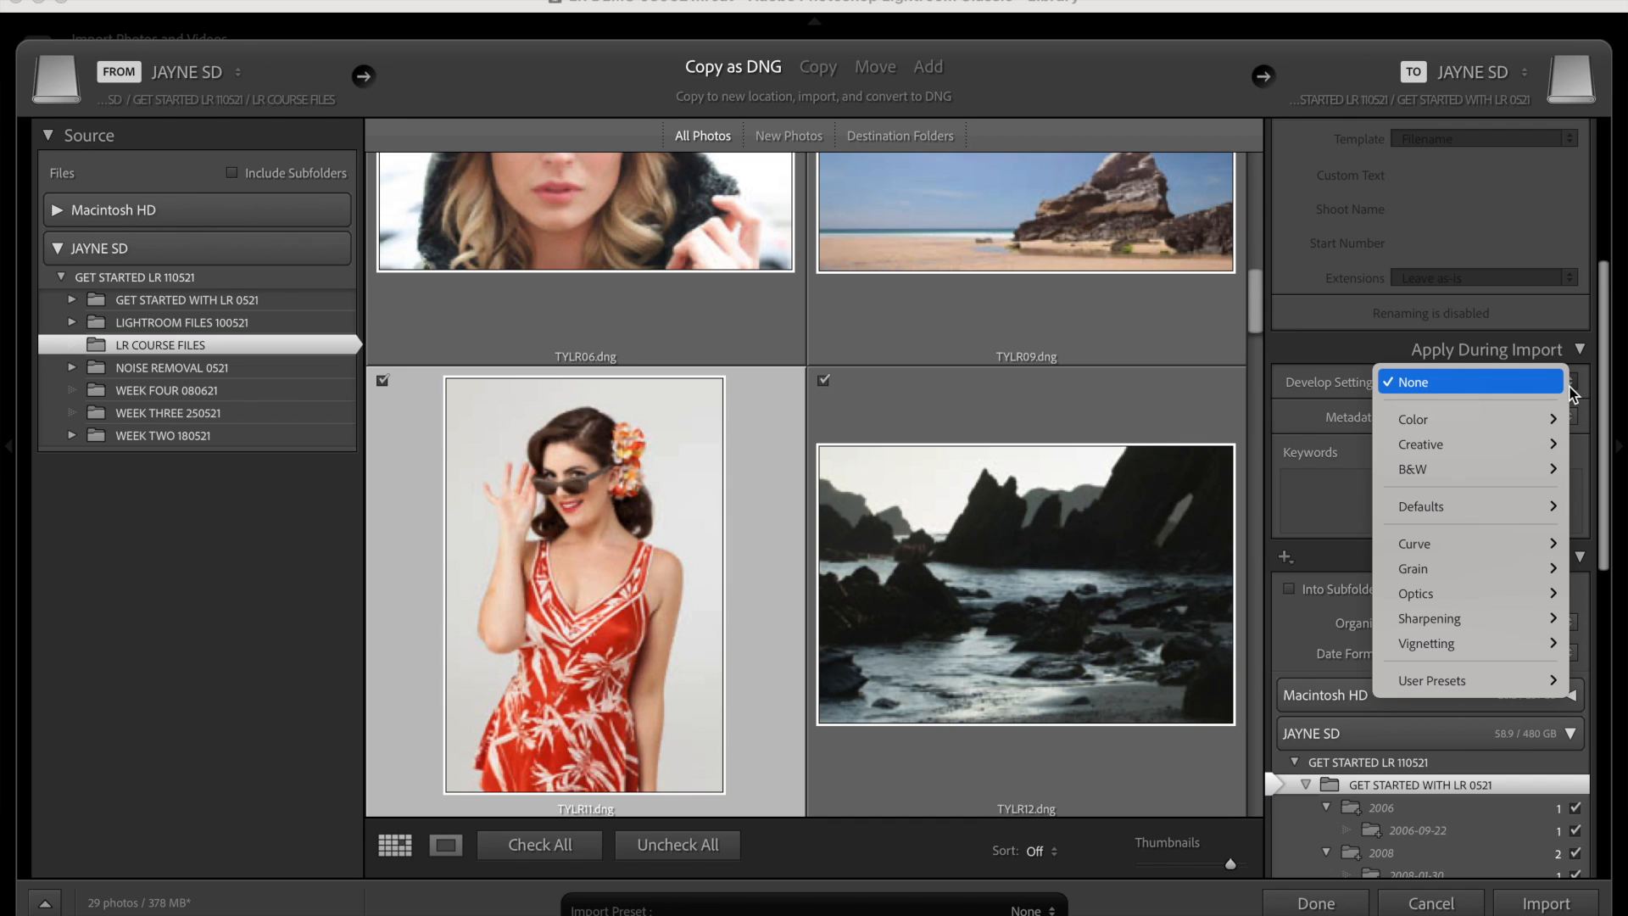
{"action": "mouse_move", "coordinate": [1483, 546]}
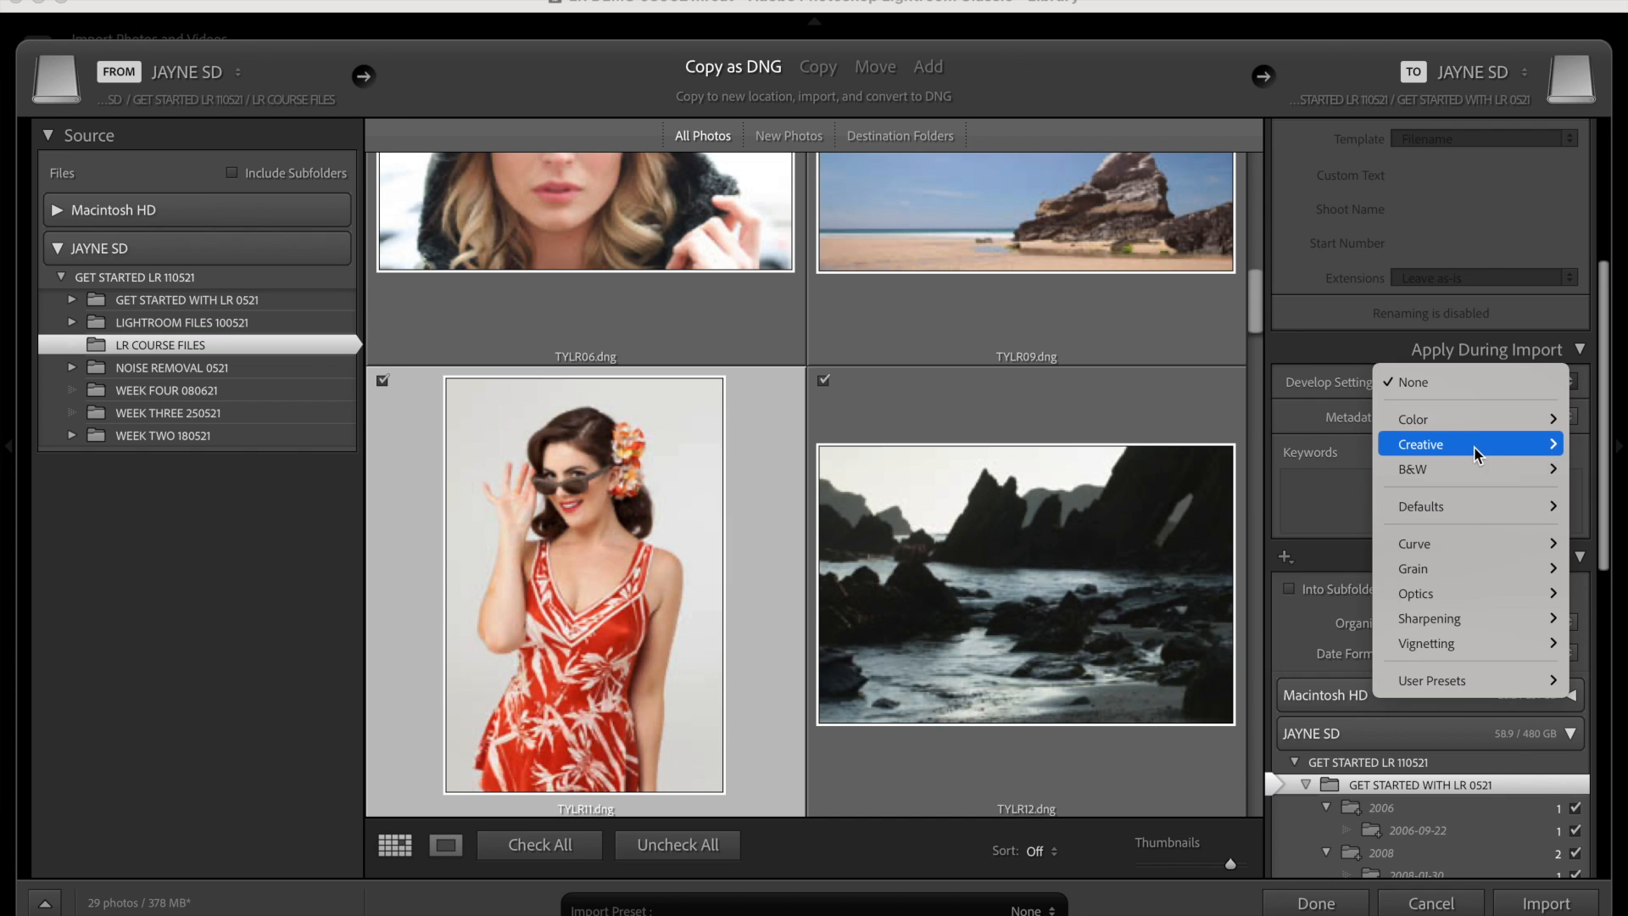
{"action": "mouse_move", "coordinate": [1476, 445]}
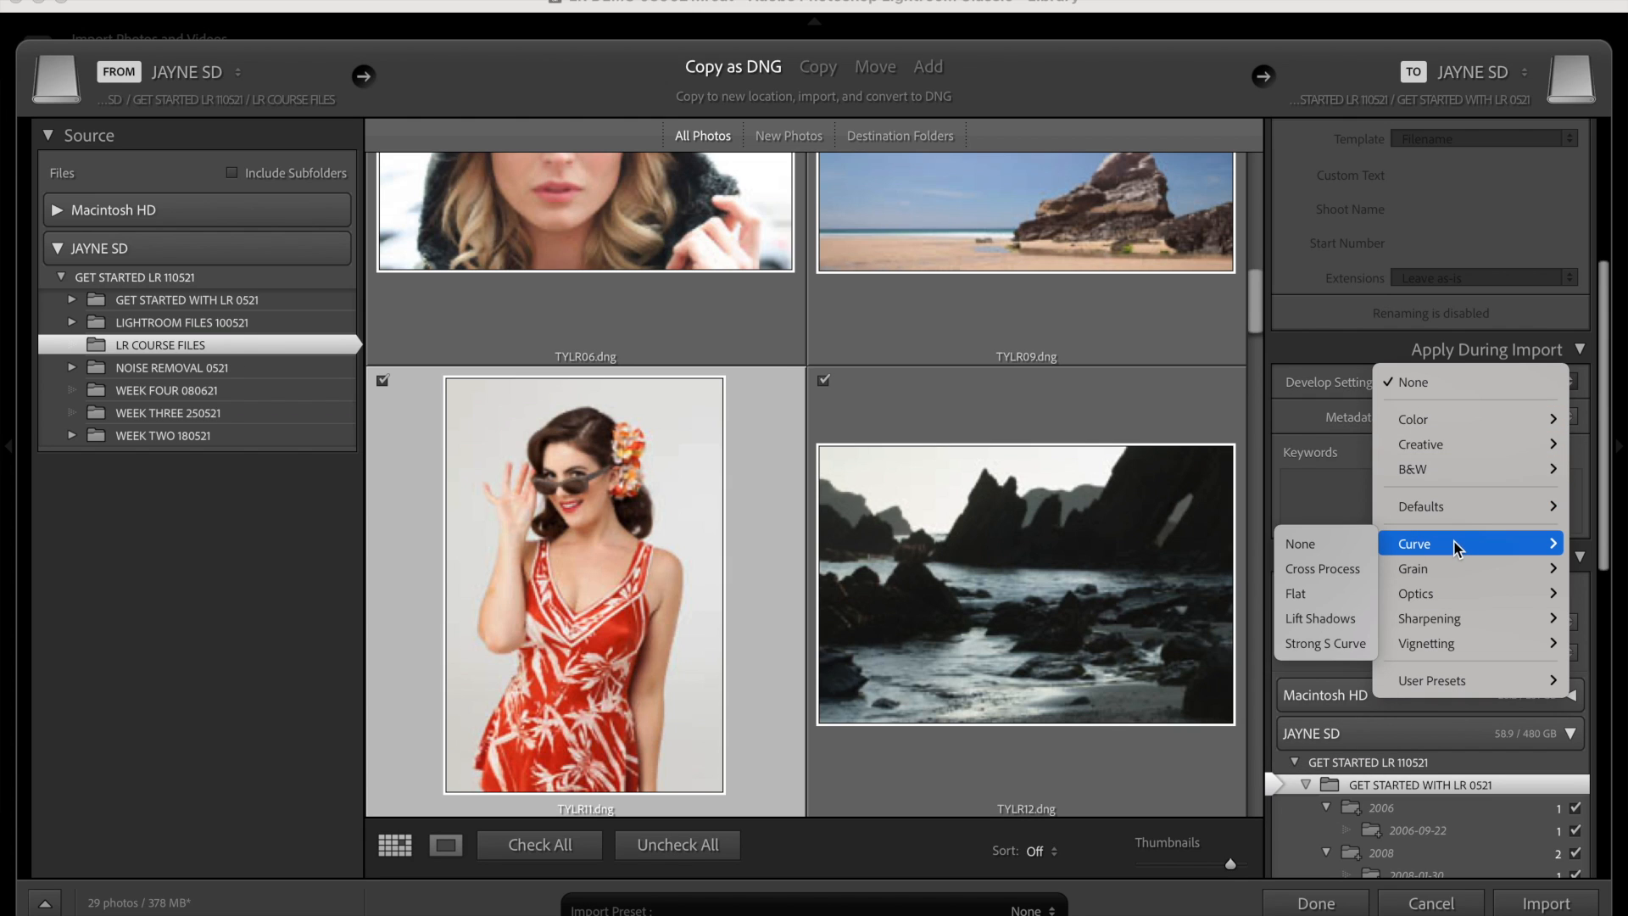
{"action": "mouse_move", "coordinate": [1421, 623]}
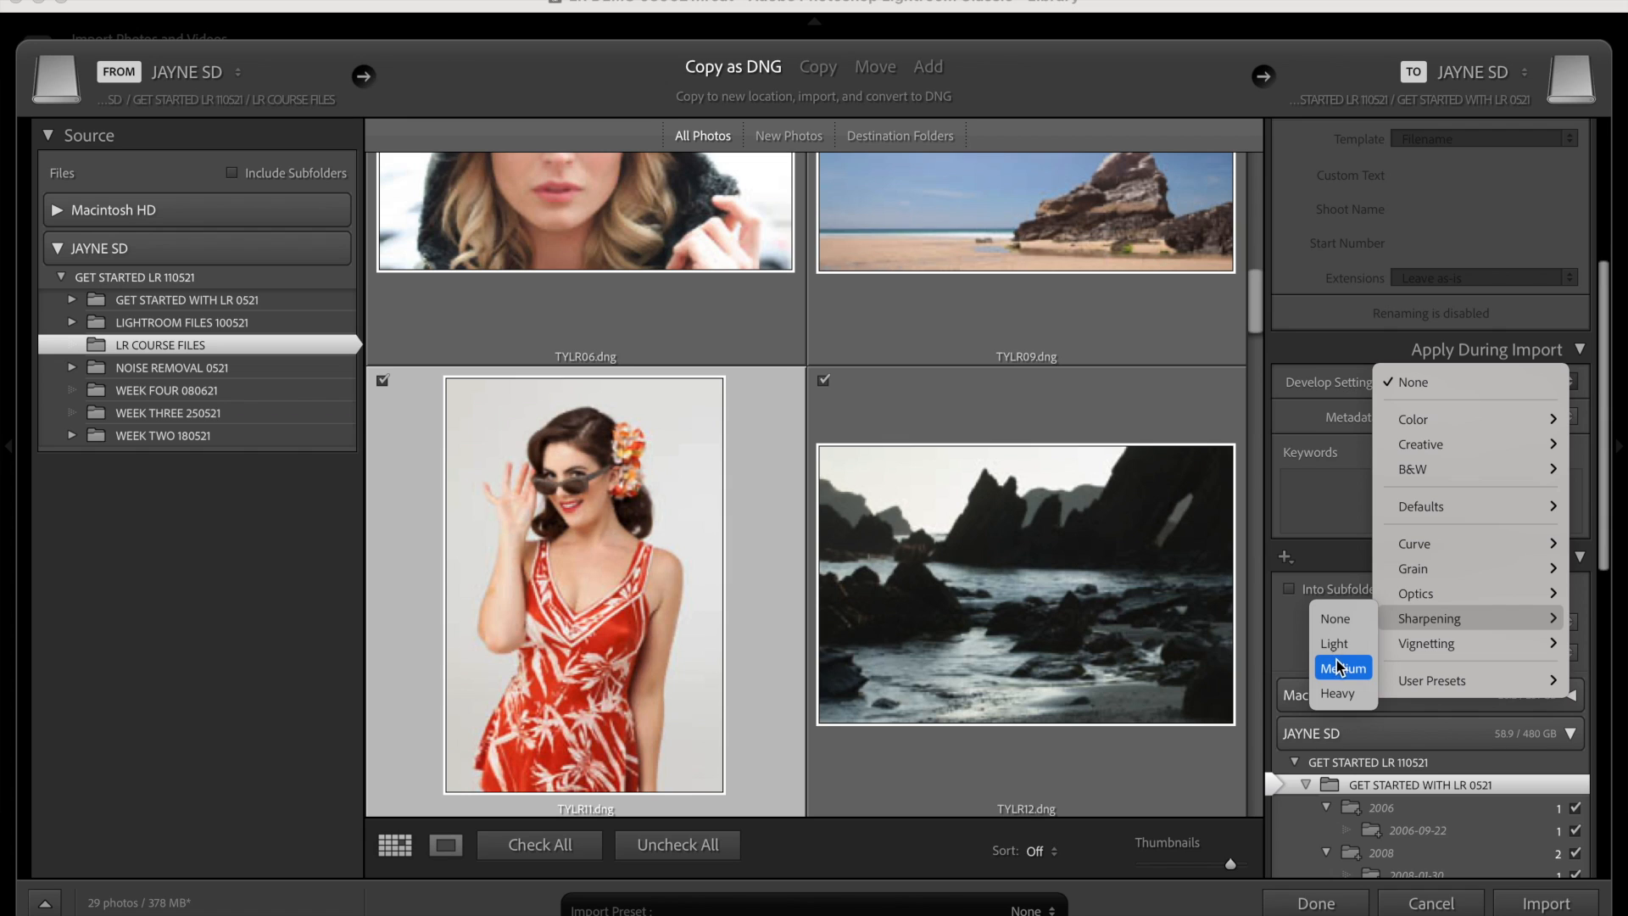
{"action": "left_click", "coordinate": [1279, 506]}
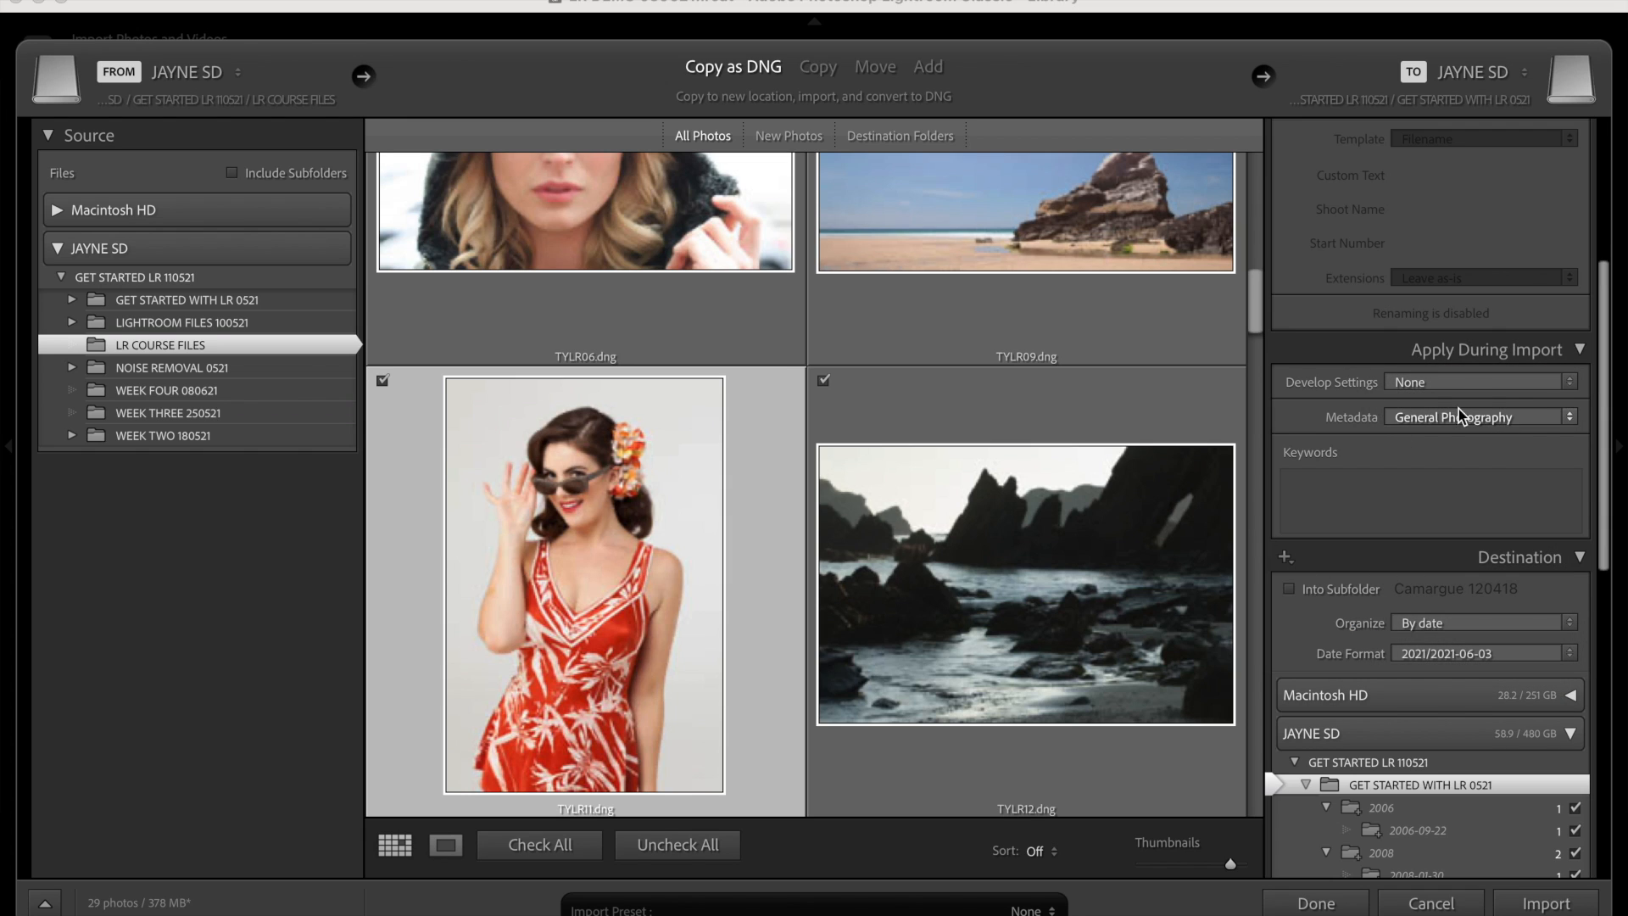
Step: Open the metadata presets for editing and load the General Photography preset
{"action": "left_click", "coordinate": [1571, 421]}
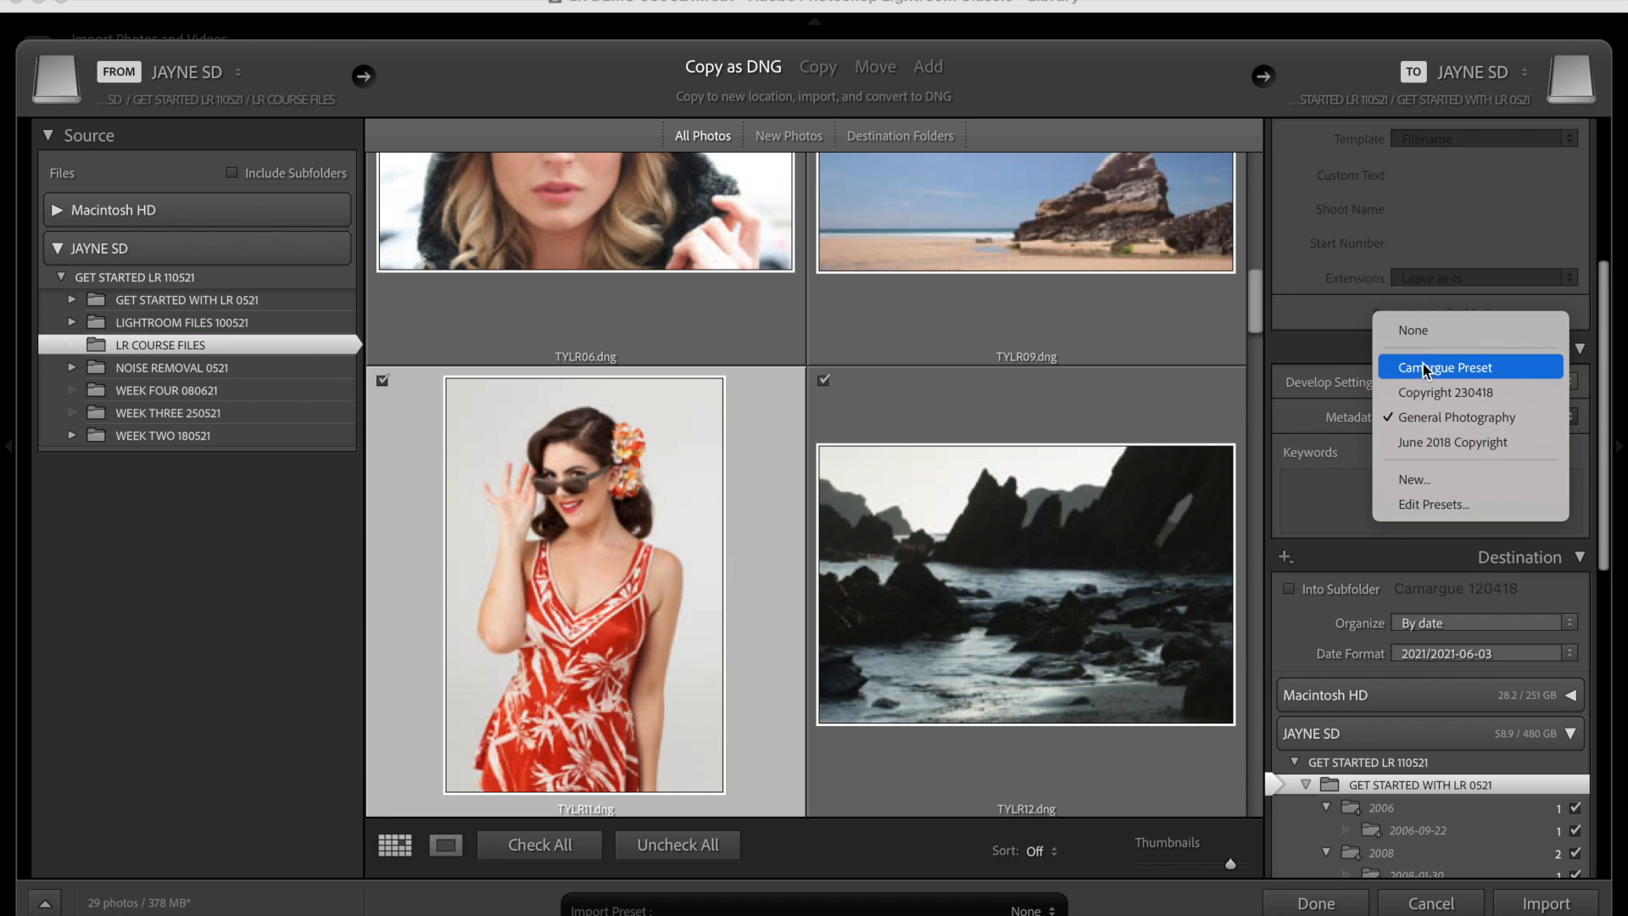
{"action": "left_click", "coordinate": [1412, 505]}
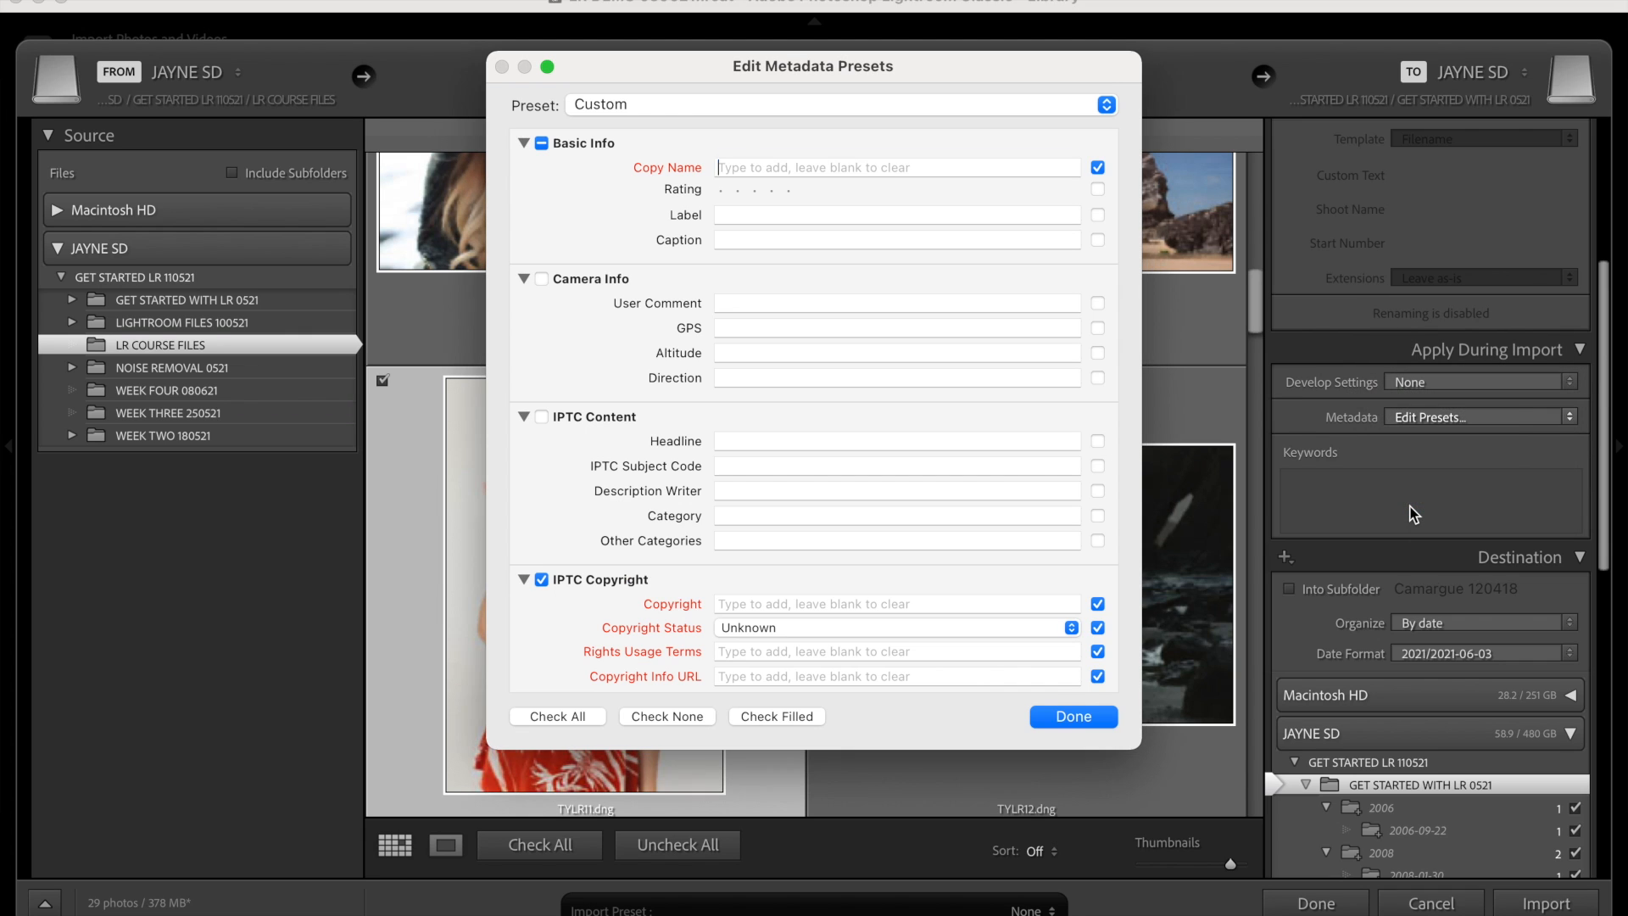
{"action": "left_click", "coordinate": [1106, 106]}
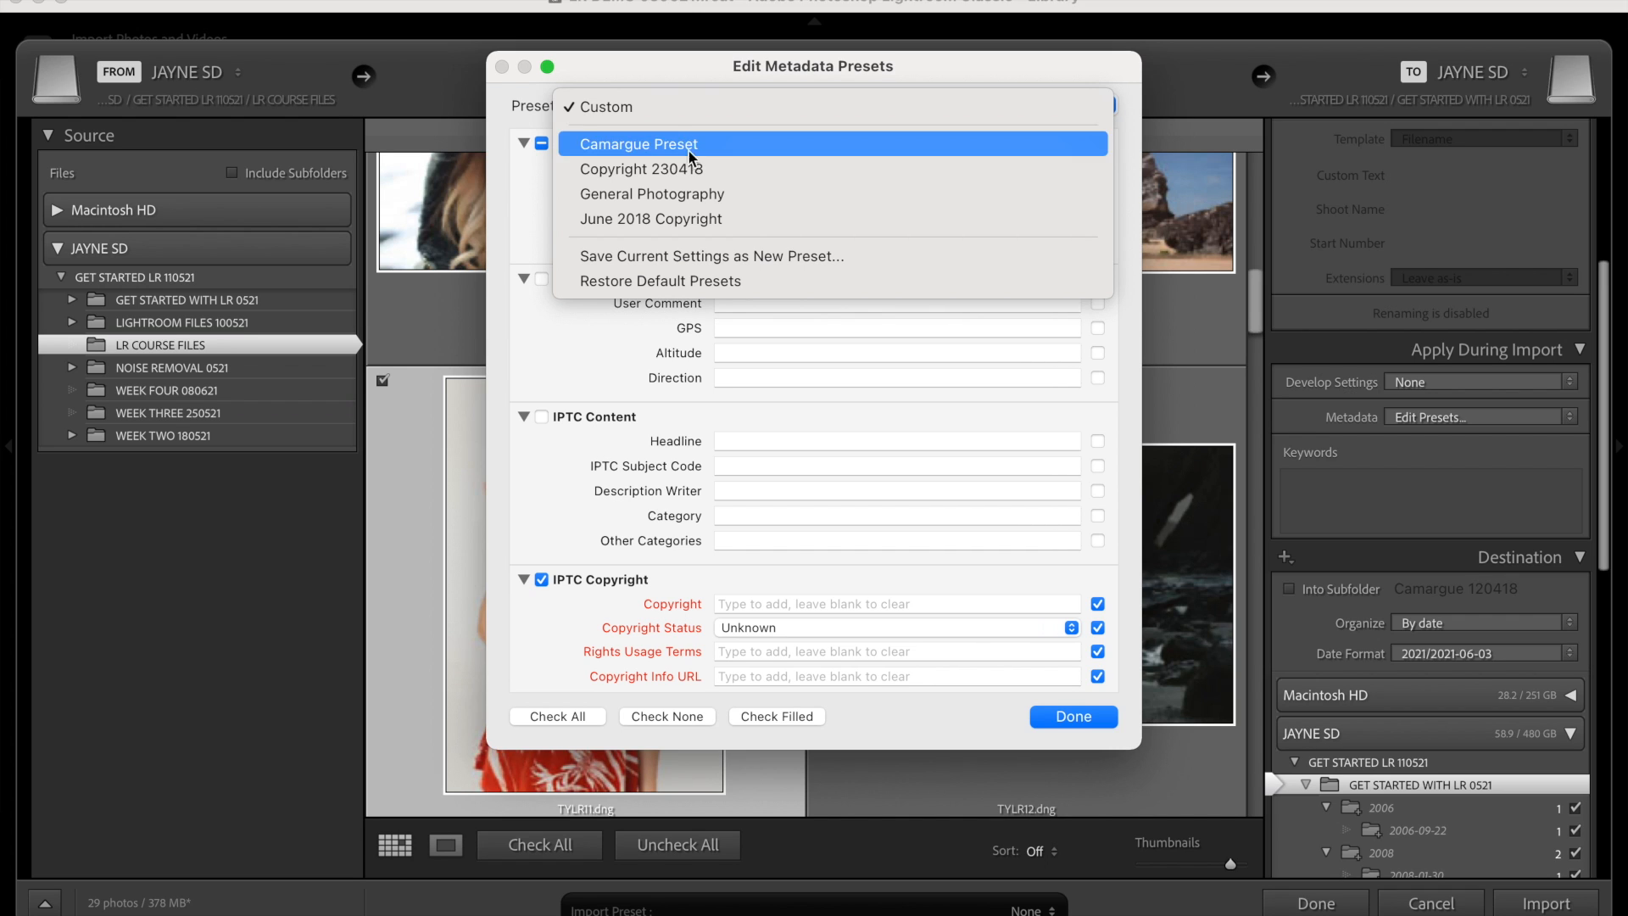
{"action": "left_click", "coordinate": [691, 202]}
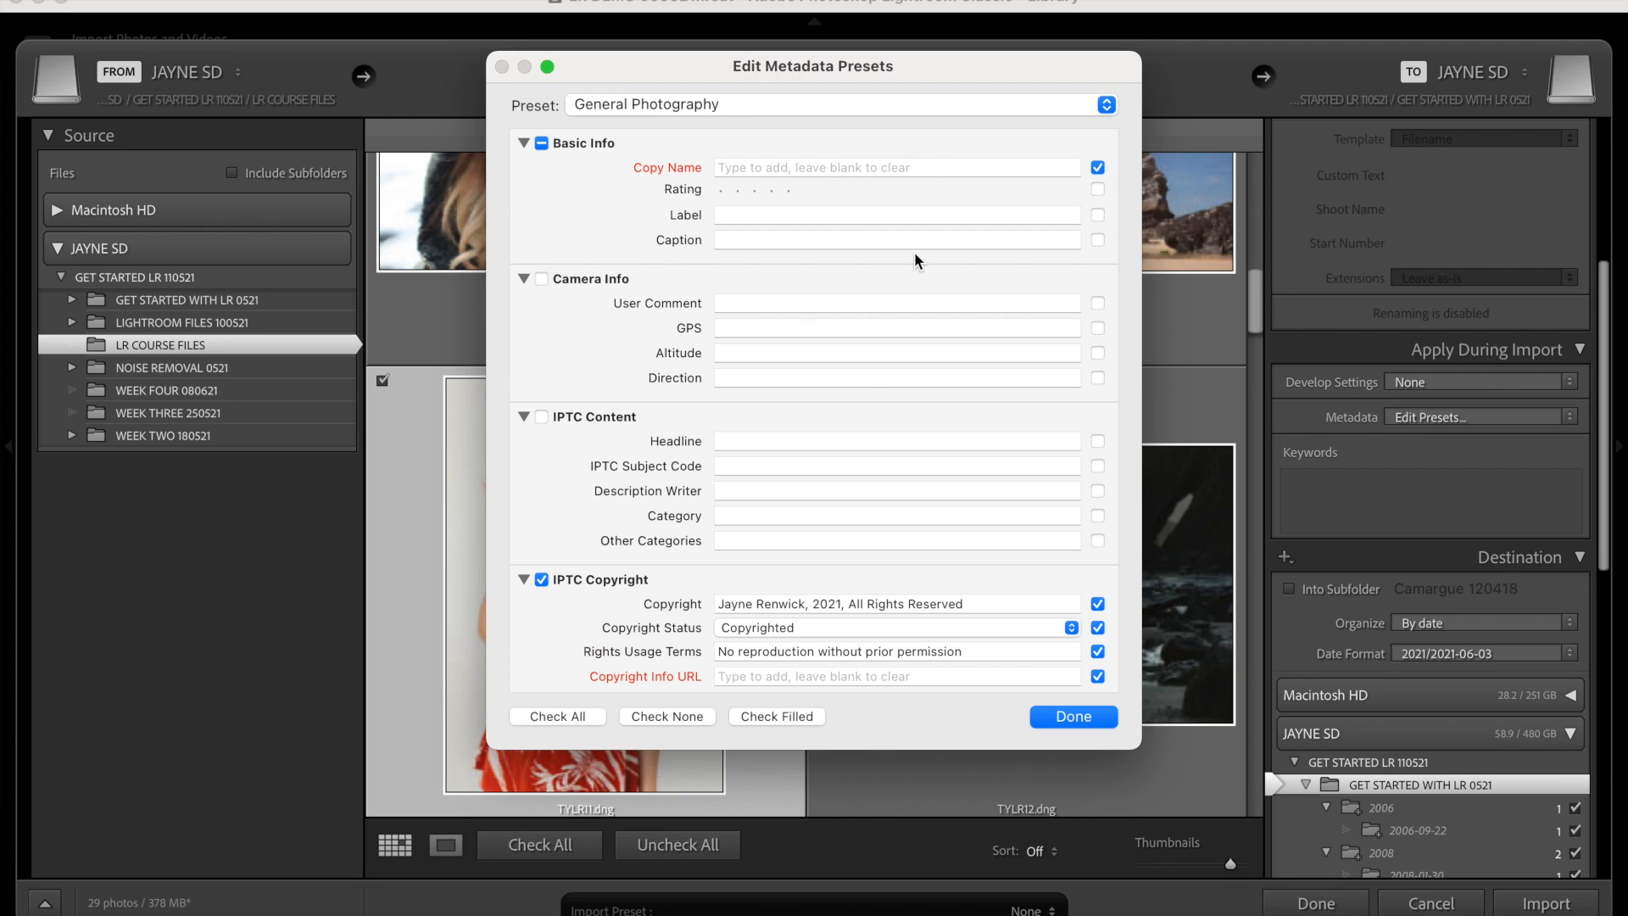
Step: Review the fields of the General Photography metadata preset through to Keywords and apply the preset to this import
{"action": "scroll", "coordinate": [878, 395], "scroll_direction": "down", "scroll_amount": 5}
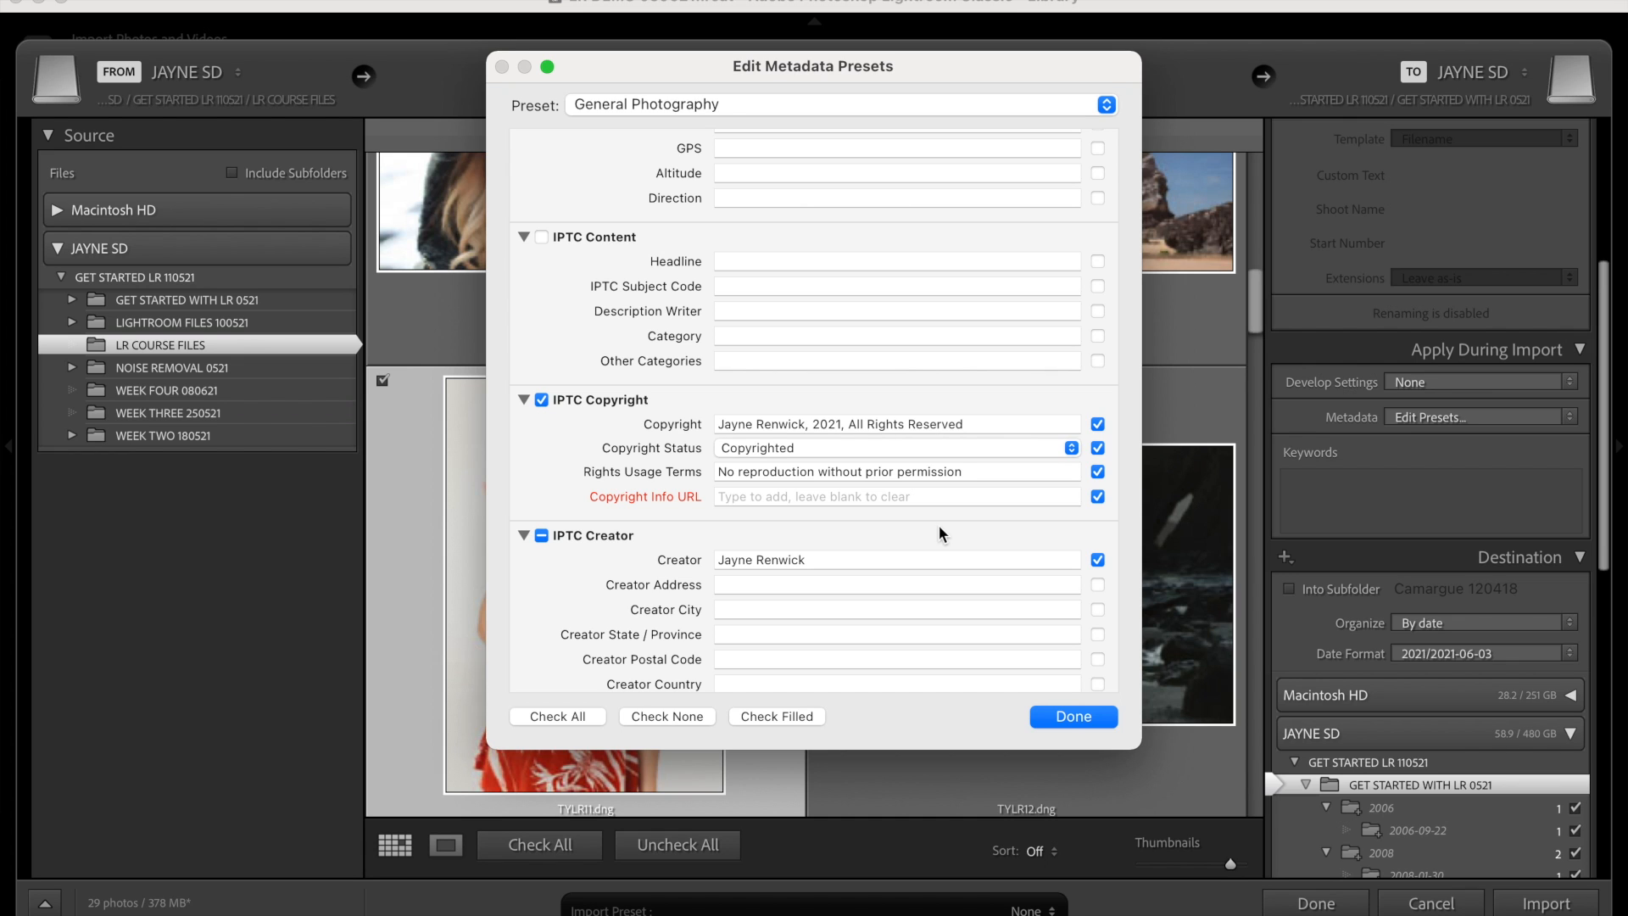
{"action": "scroll", "coordinate": [939, 526], "scroll_direction": "down", "scroll_amount": 8}
{"action": "scroll", "coordinate": [942, 510], "scroll_direction": "down", "scroll_amount": 5}
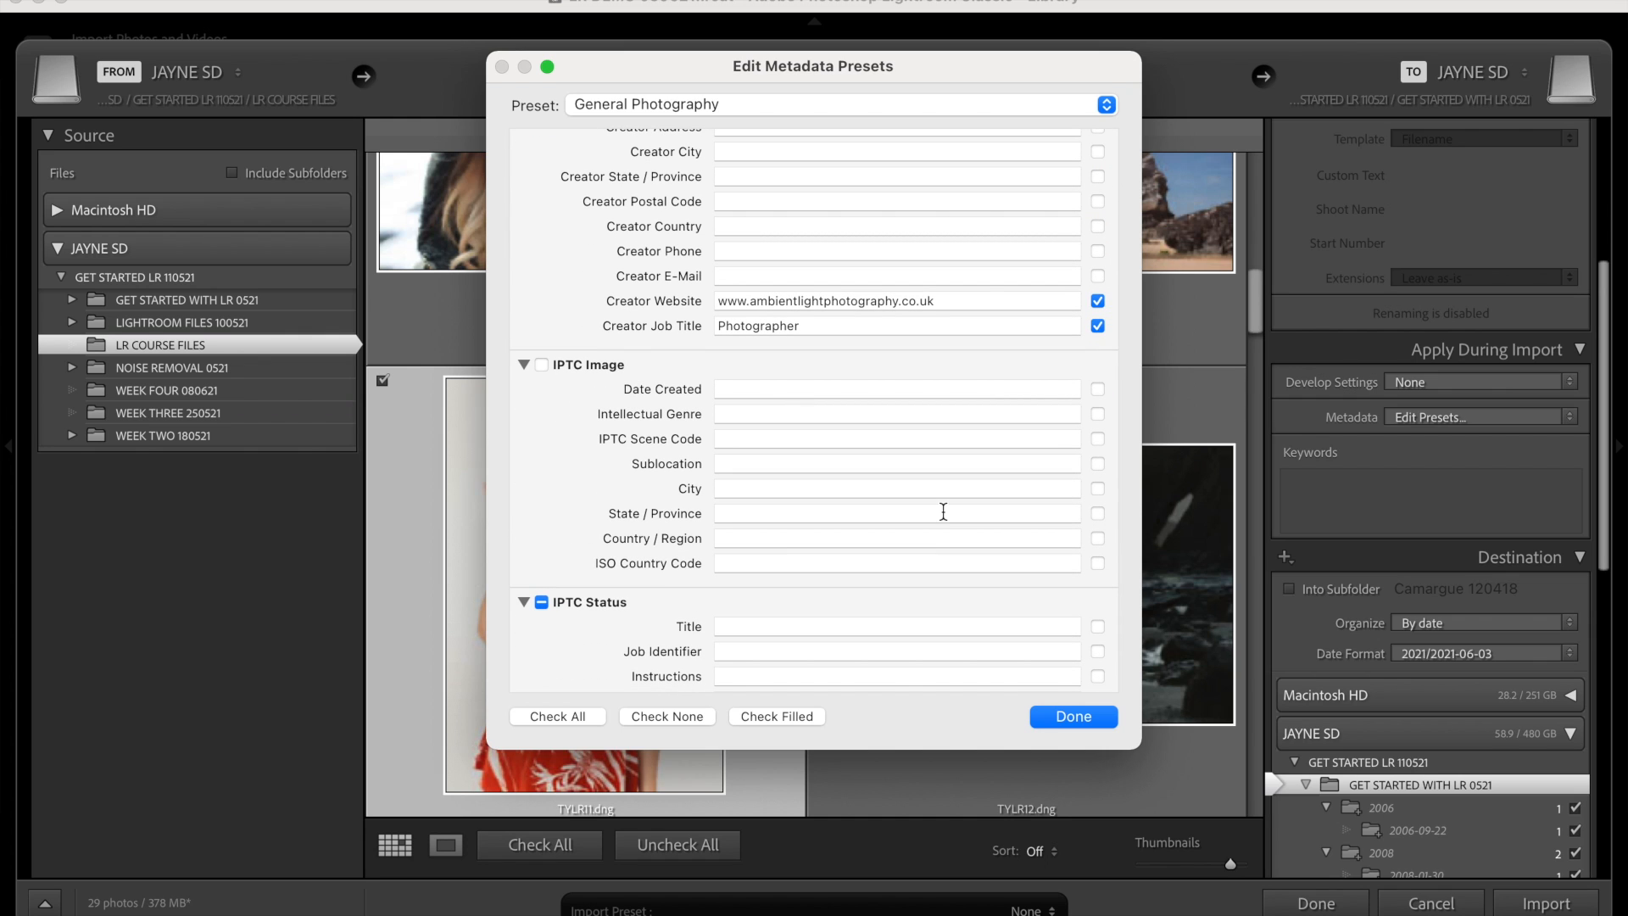
{"action": "scroll", "coordinate": [942, 512], "scroll_direction": "down", "scroll_amount": 1}
{"action": "scroll", "coordinate": [942, 512], "scroll_direction": "down", "scroll_amount": 5}
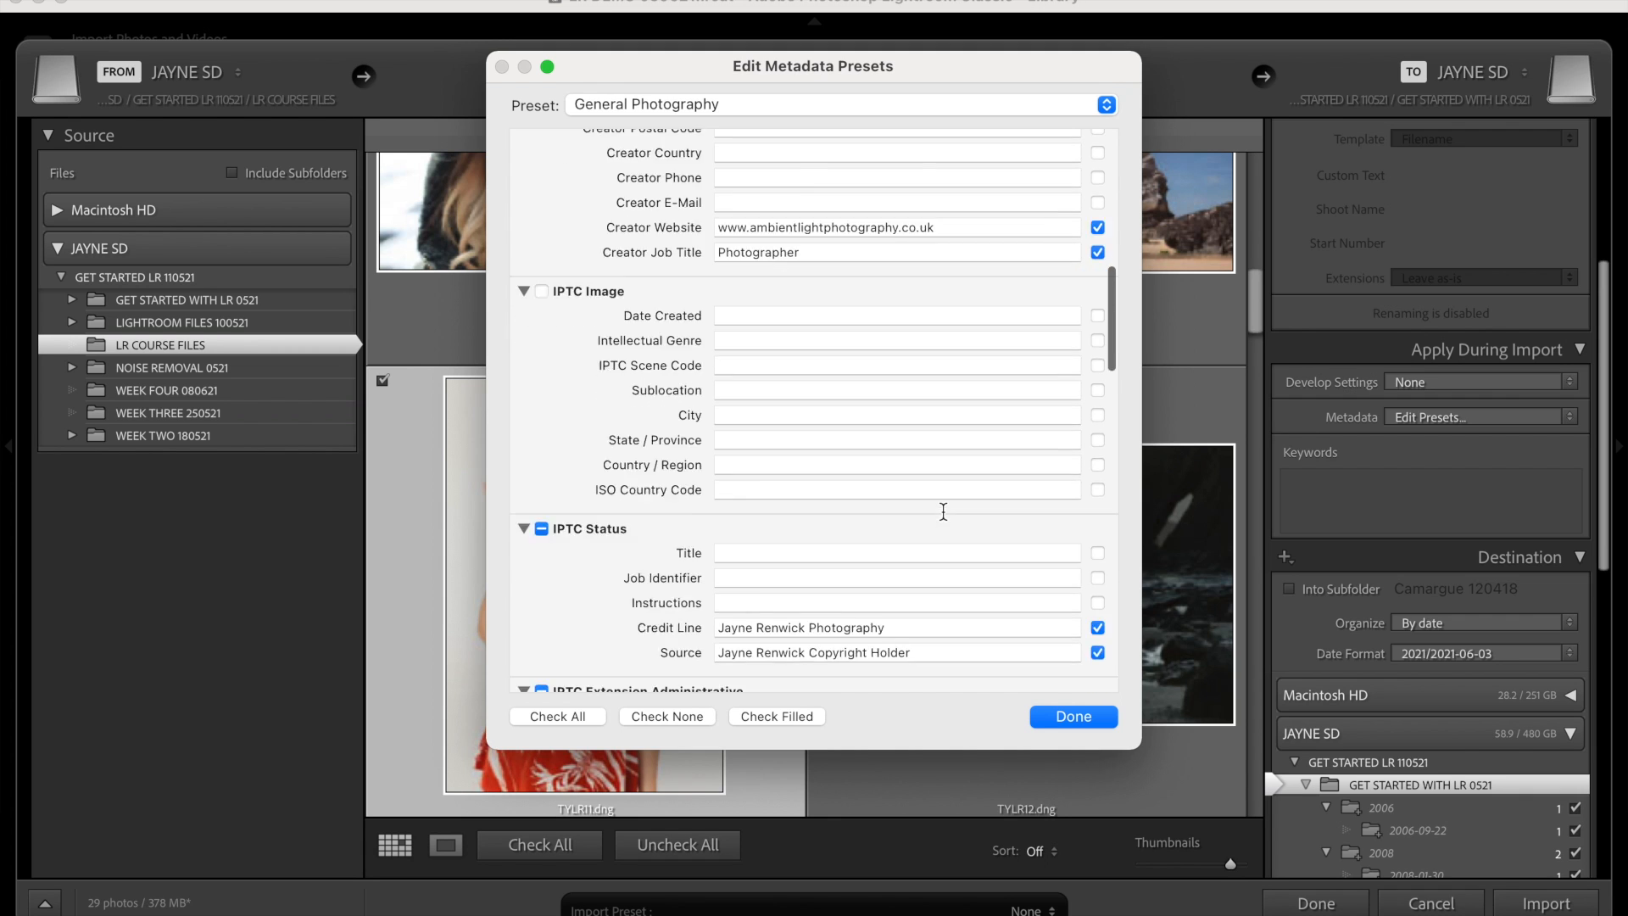
{"action": "scroll", "coordinate": [943, 510], "scroll_direction": "down", "scroll_amount": 14}
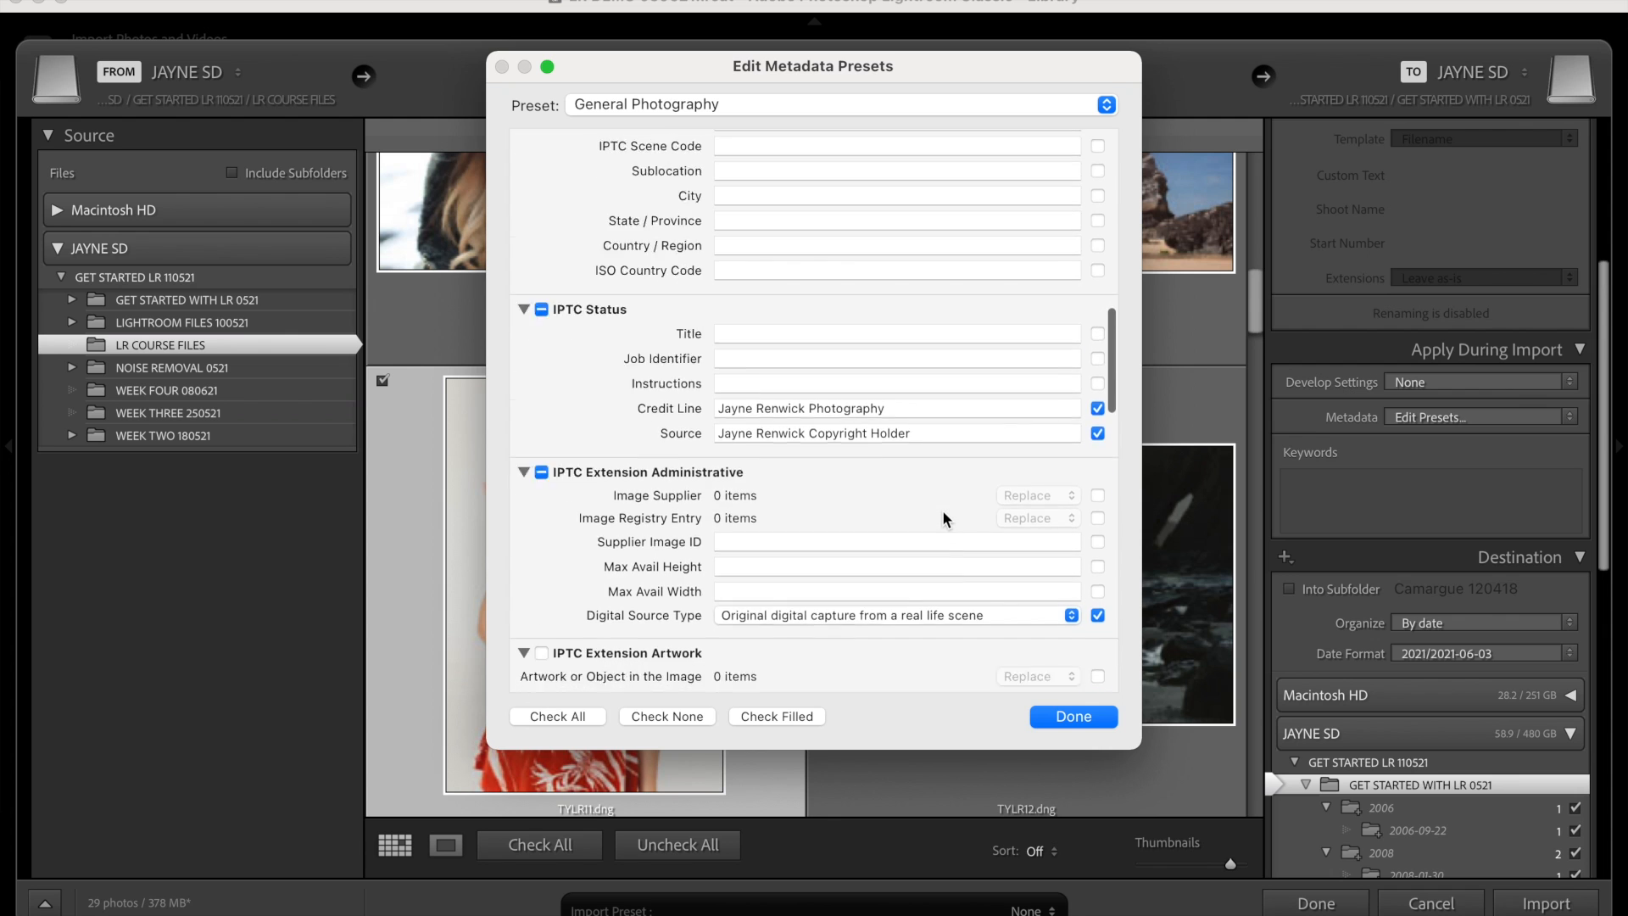
{"action": "scroll", "coordinate": [942, 510], "scroll_direction": "down", "scroll_amount": 20}
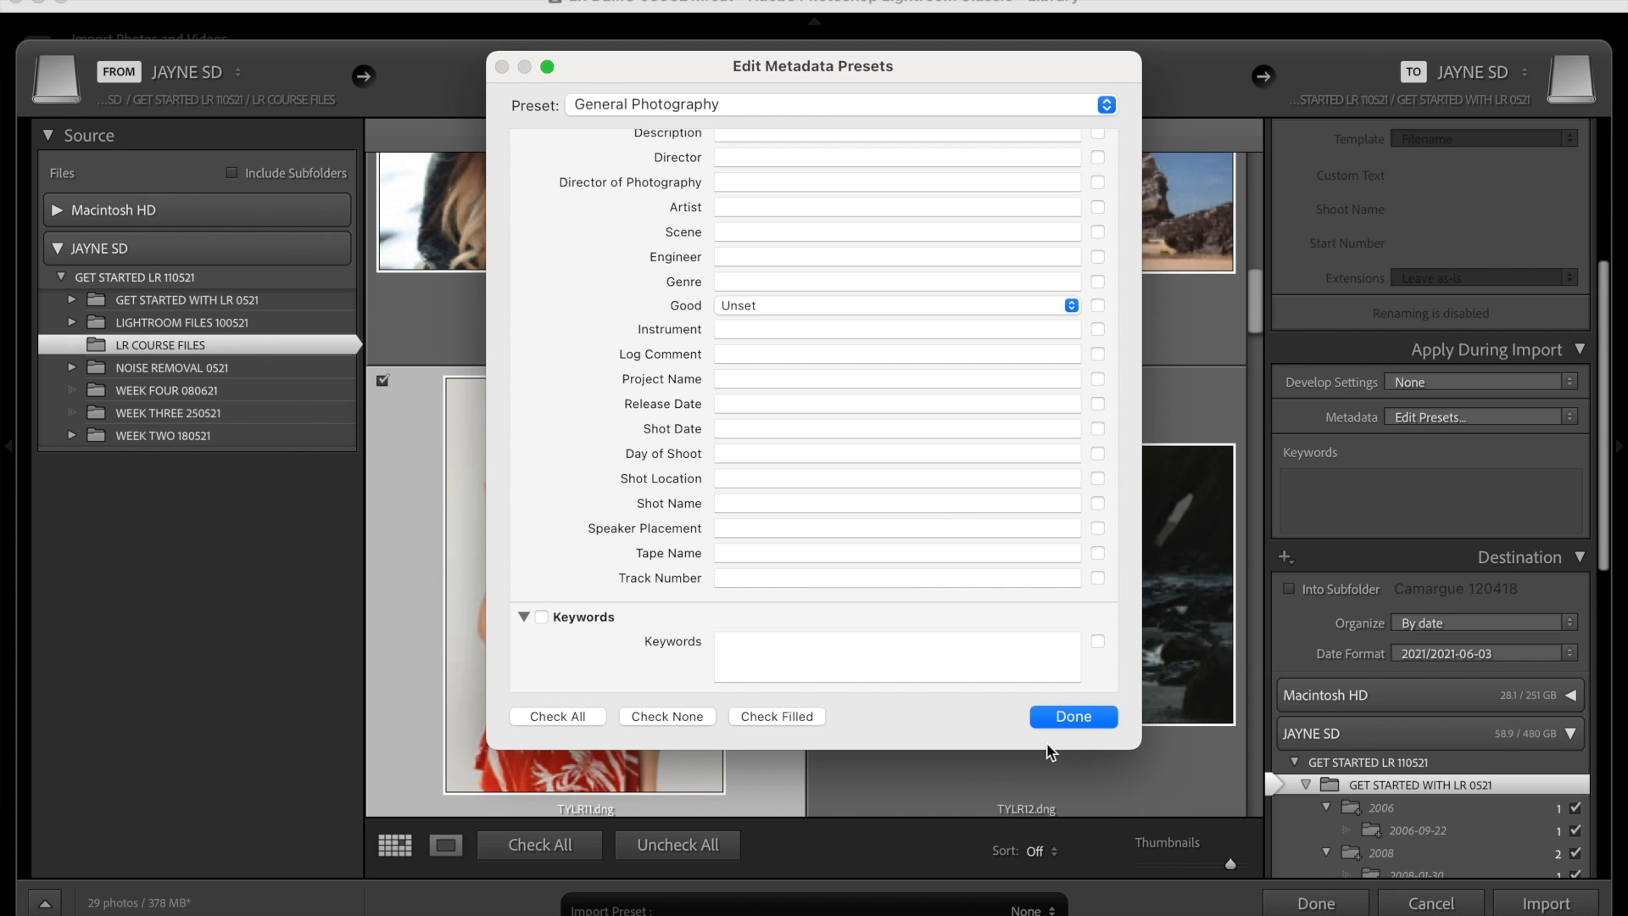
{"action": "left_click", "coordinate": [1092, 714]}
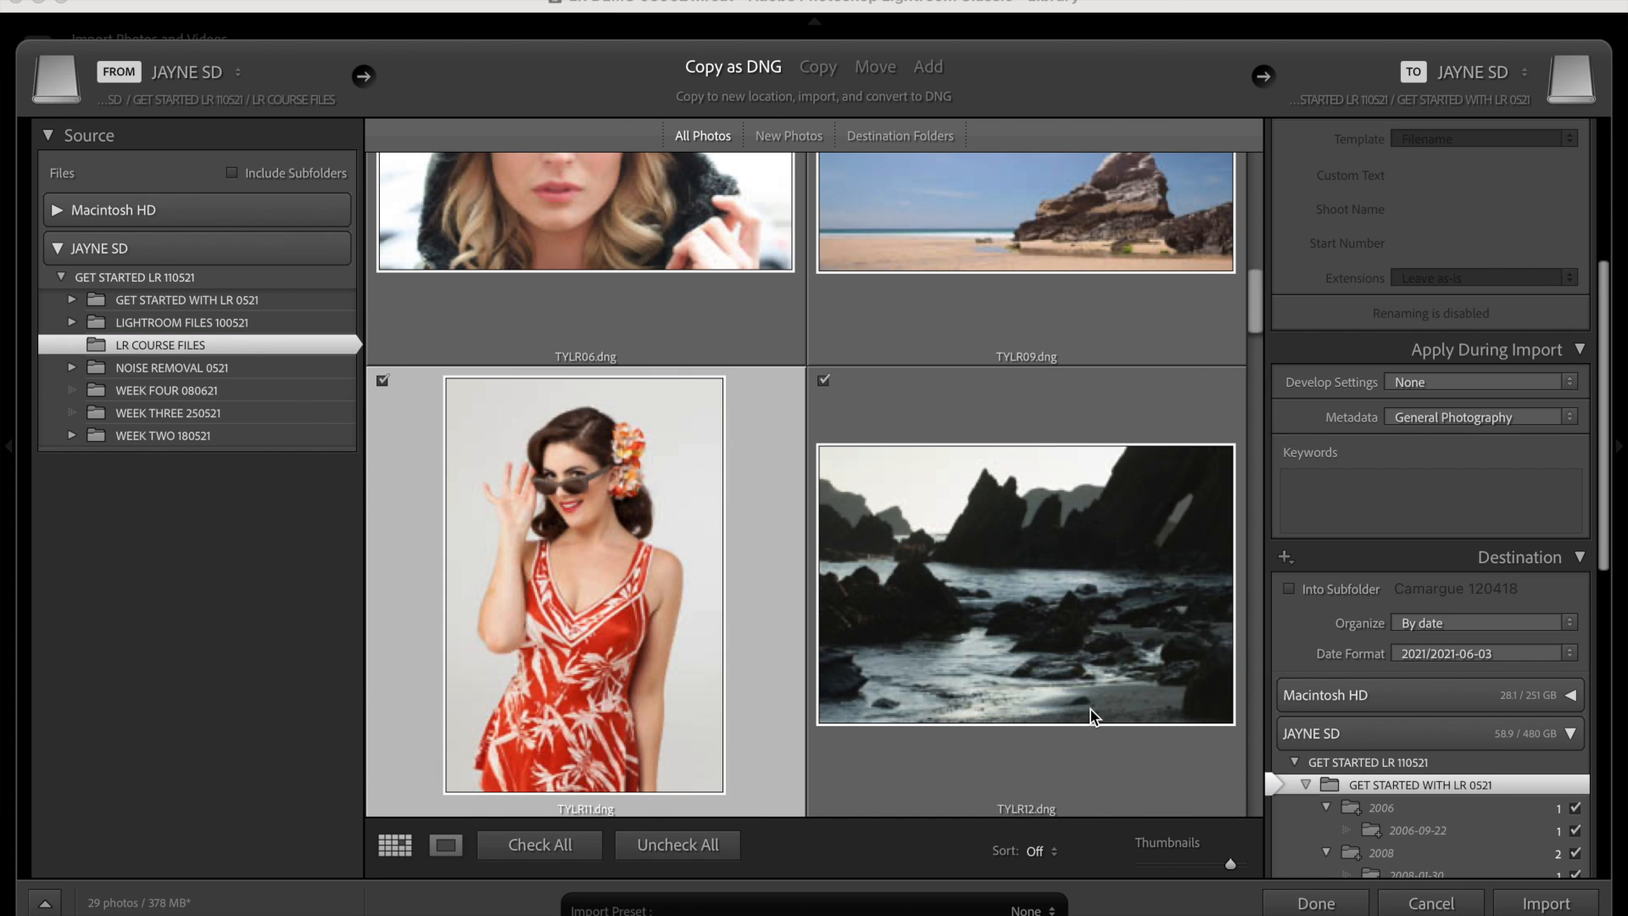
Step: Check the dated destination folders under GET STARTED WITH LR 0521, and import the checked photos
{"action": "left_click_drag", "start_coordinate": [1607, 526], "coordinate": [1609, 683]}
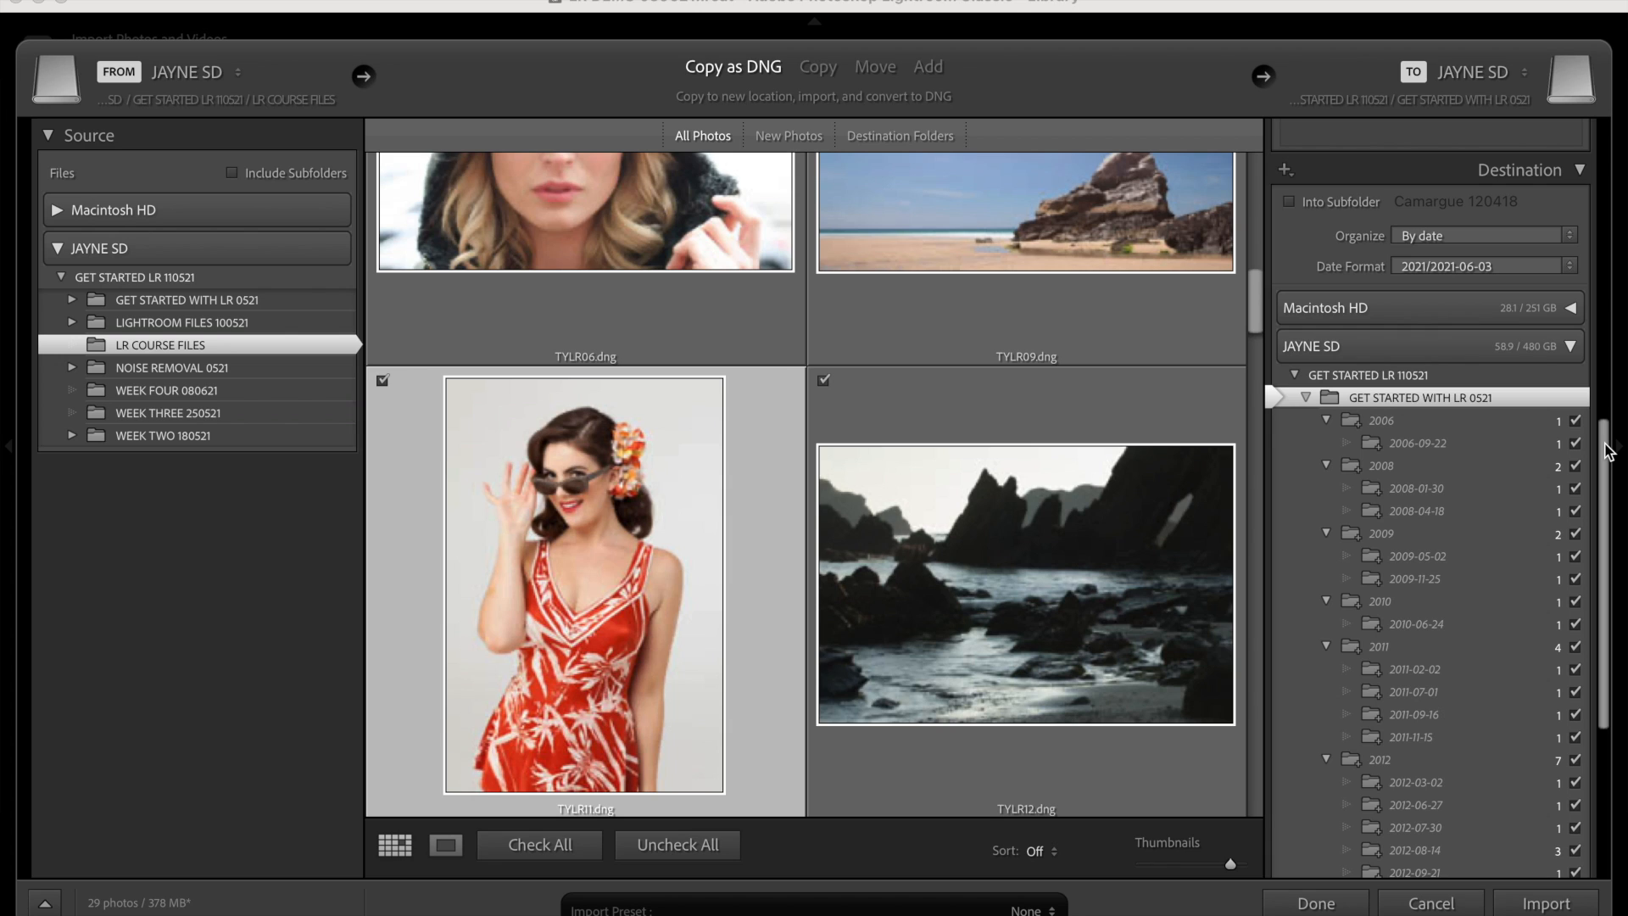
{"action": "left_click_drag", "start_coordinate": [1608, 451], "coordinate": [1603, 731]}
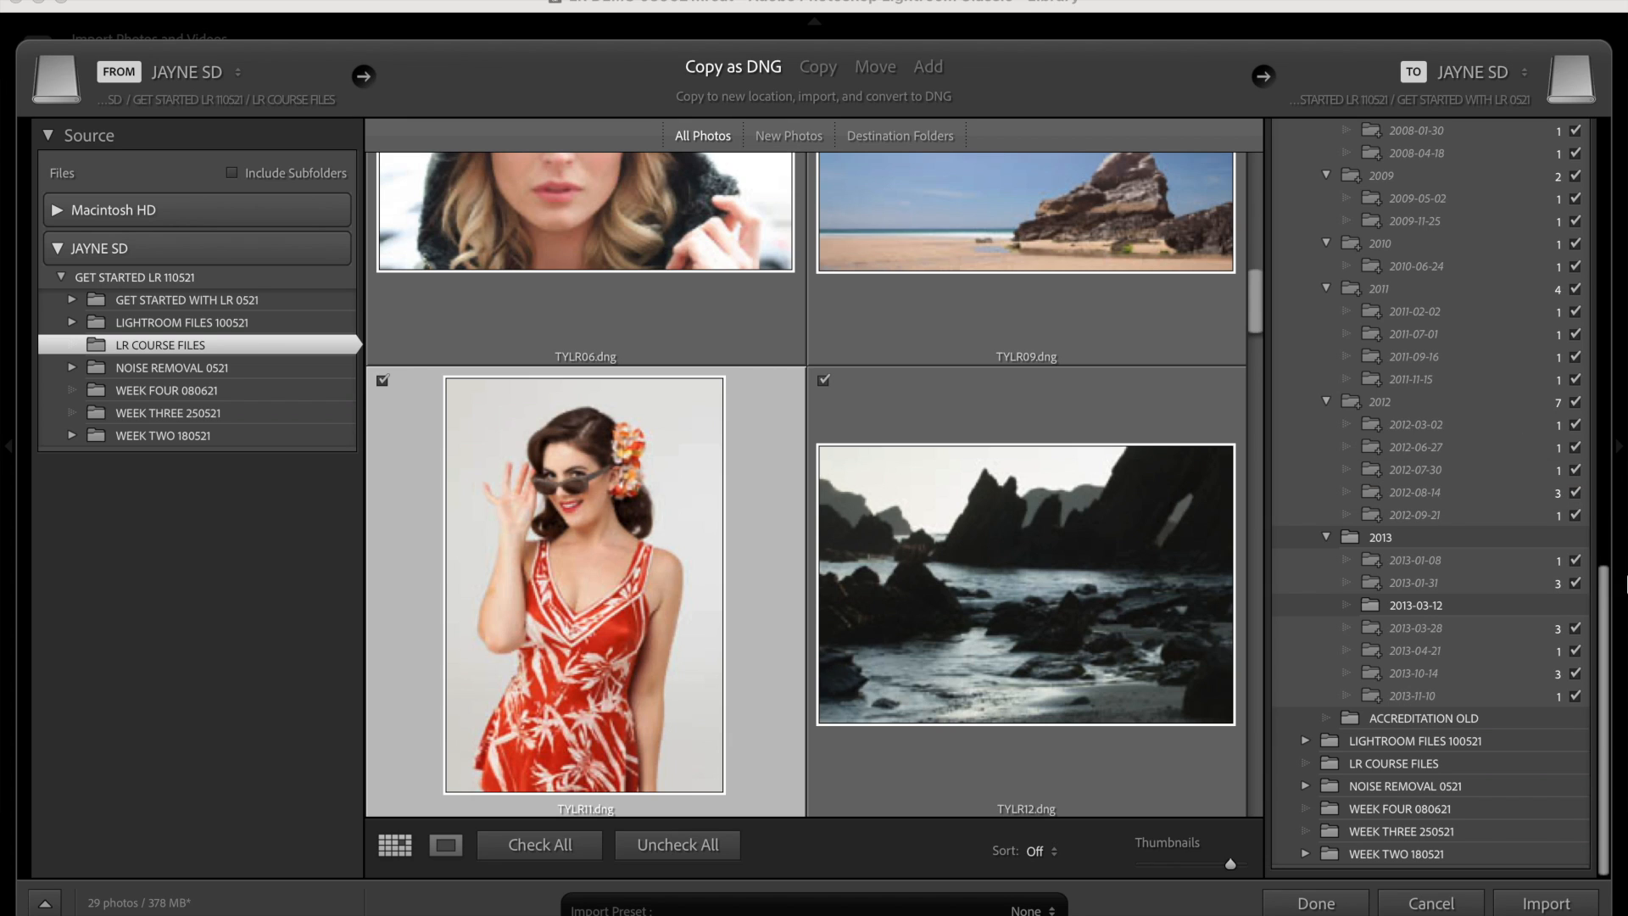
{"action": "left_click", "coordinate": [1557, 906]}
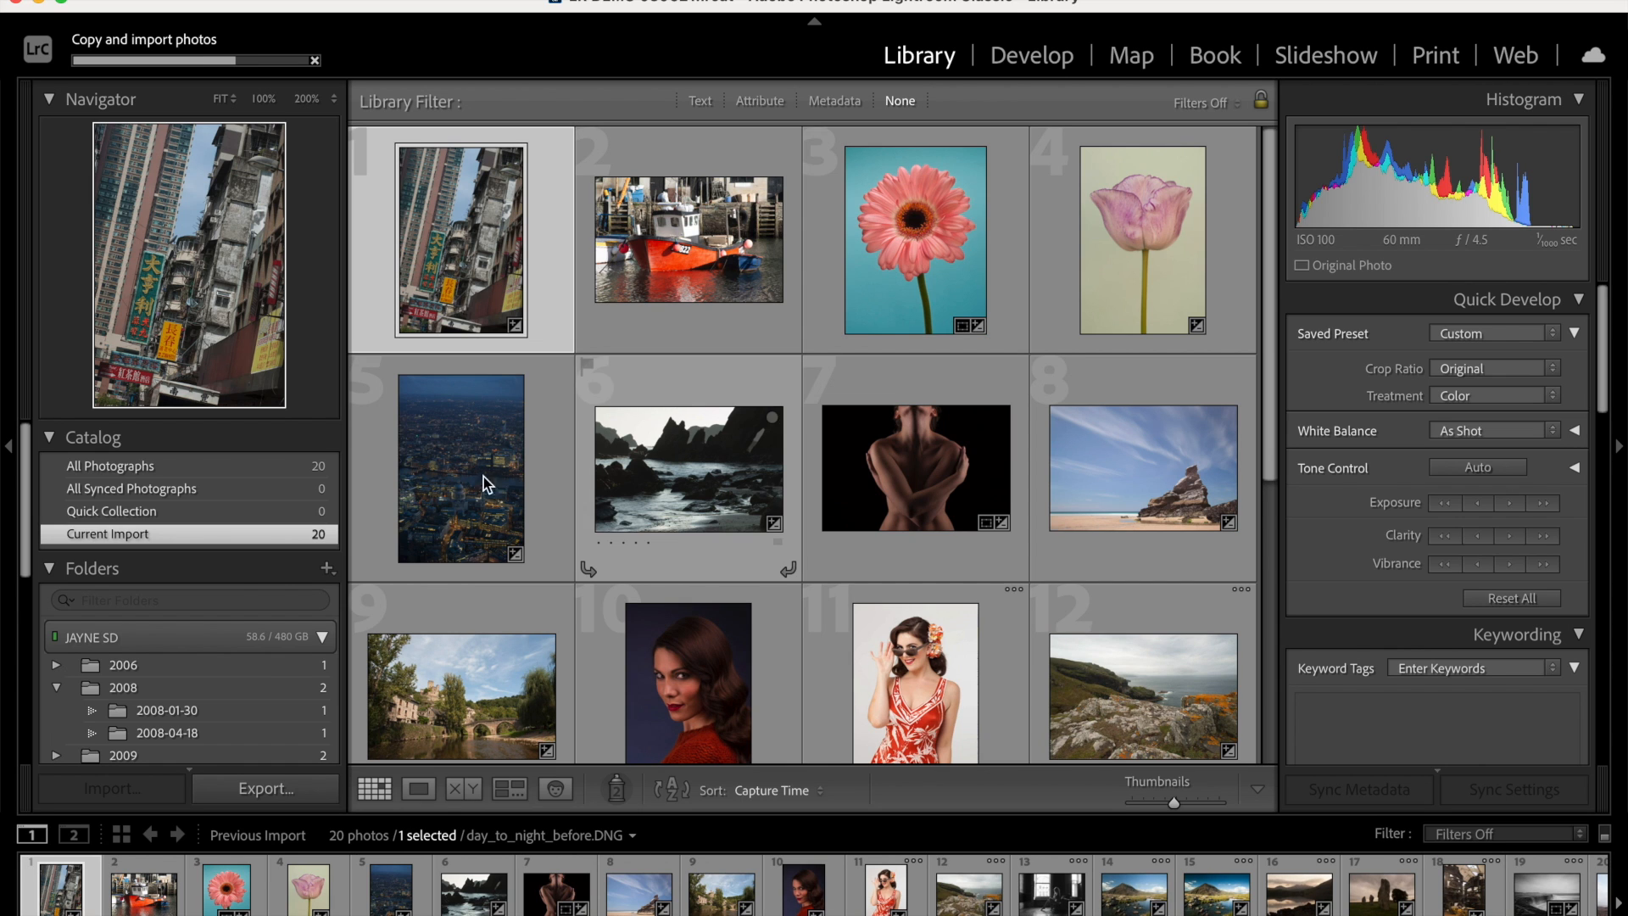
{"action": "scroll", "coordinate": [237, 602], "scroll_direction": "down", "scroll_amount": 10}
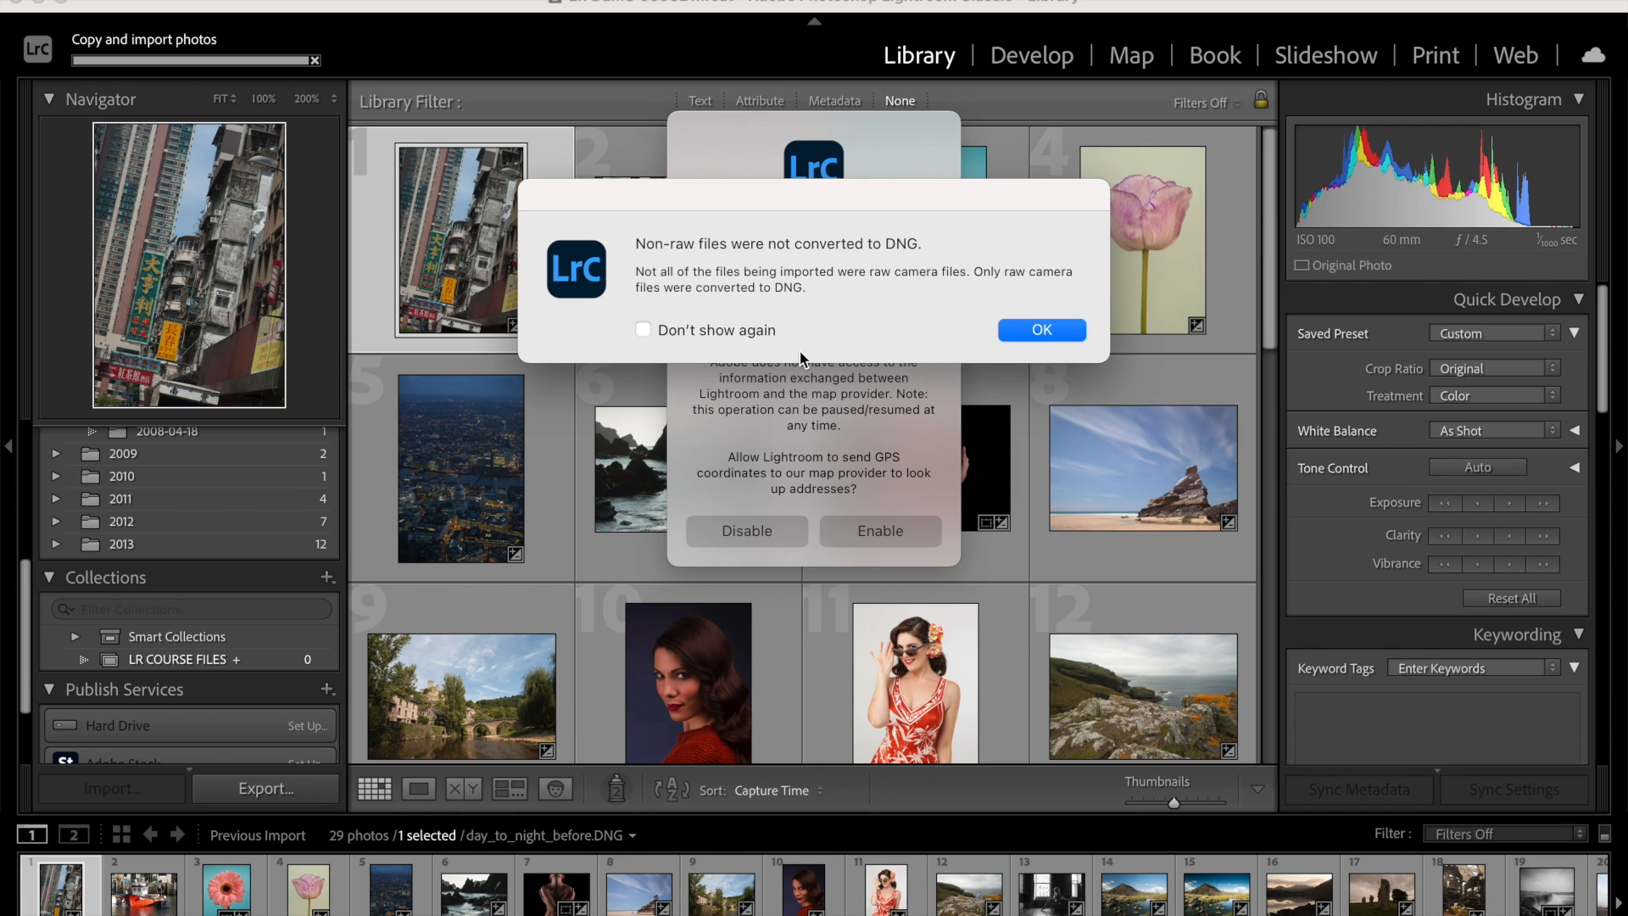
Step: Acknowledge the DNG conversion notice with address lookup disabled, and check the progress of the background tasks
{"action": "left_click", "coordinate": [1059, 330]}
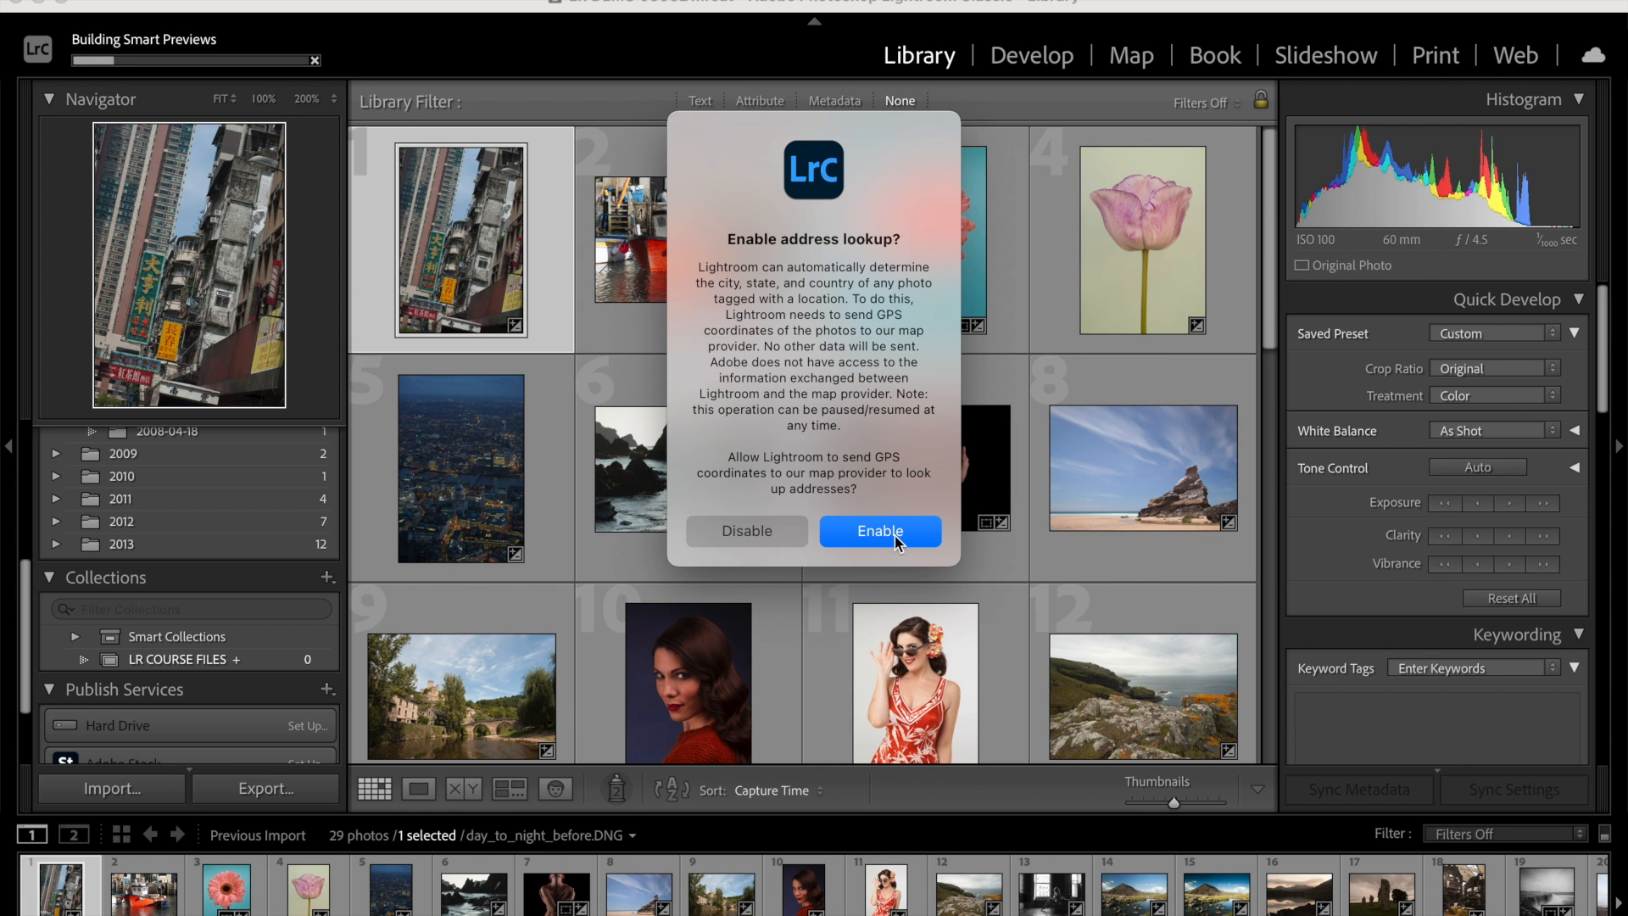
{"action": "left_click", "coordinate": [766, 532]}
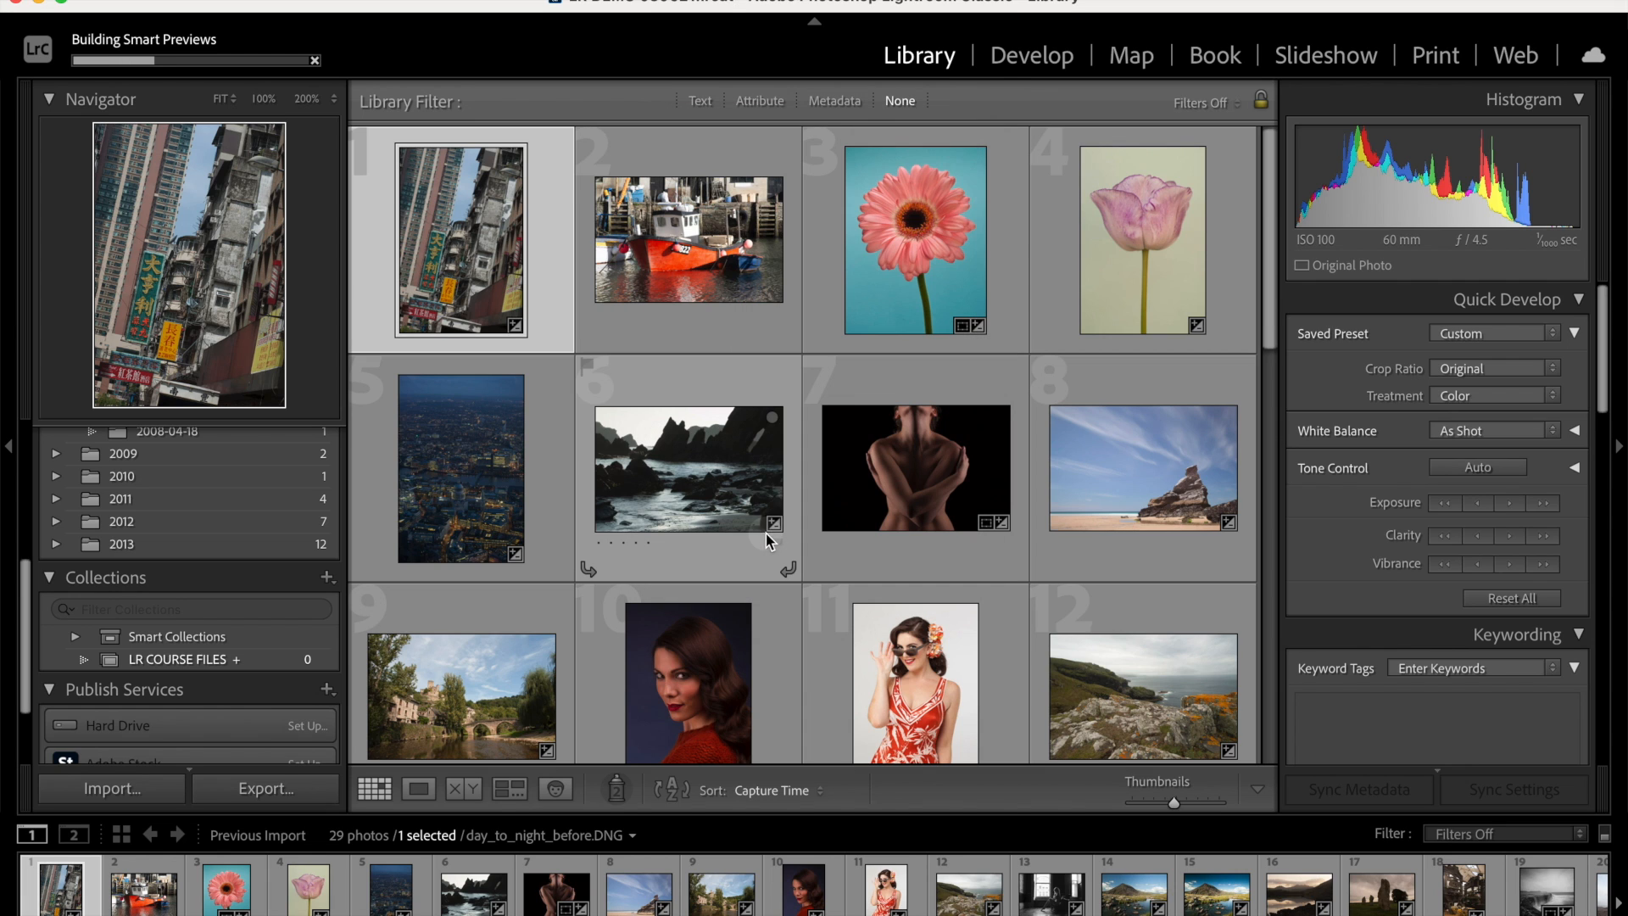
{"action": "left_click", "coordinate": [94, 42]}
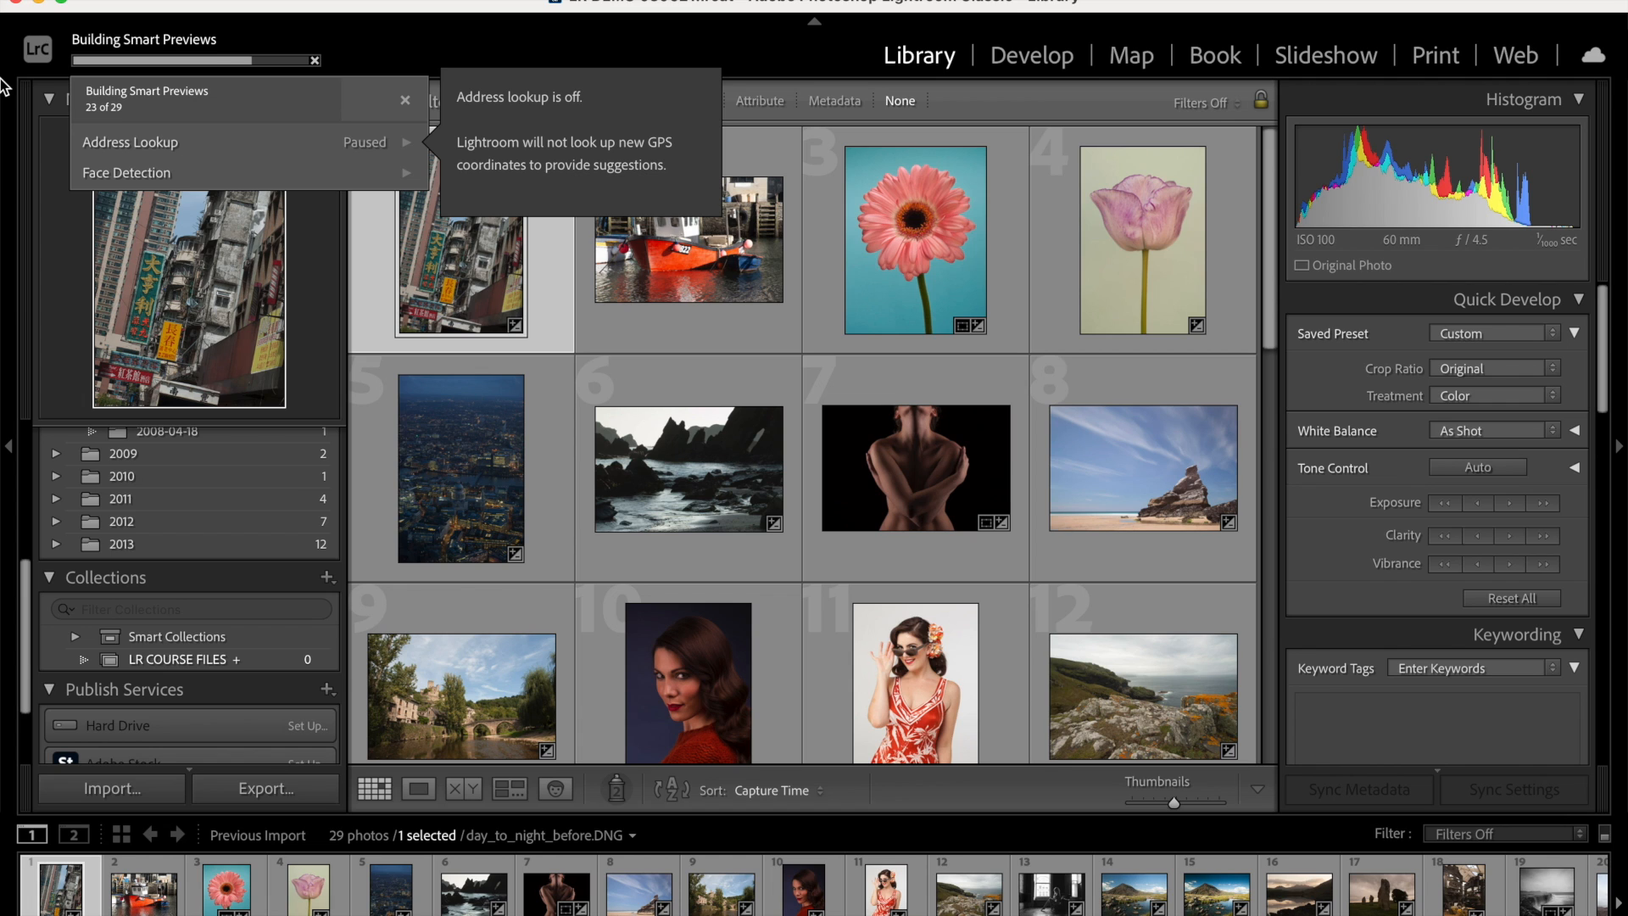
{"action": "left_click", "coordinate": [4, 87]}
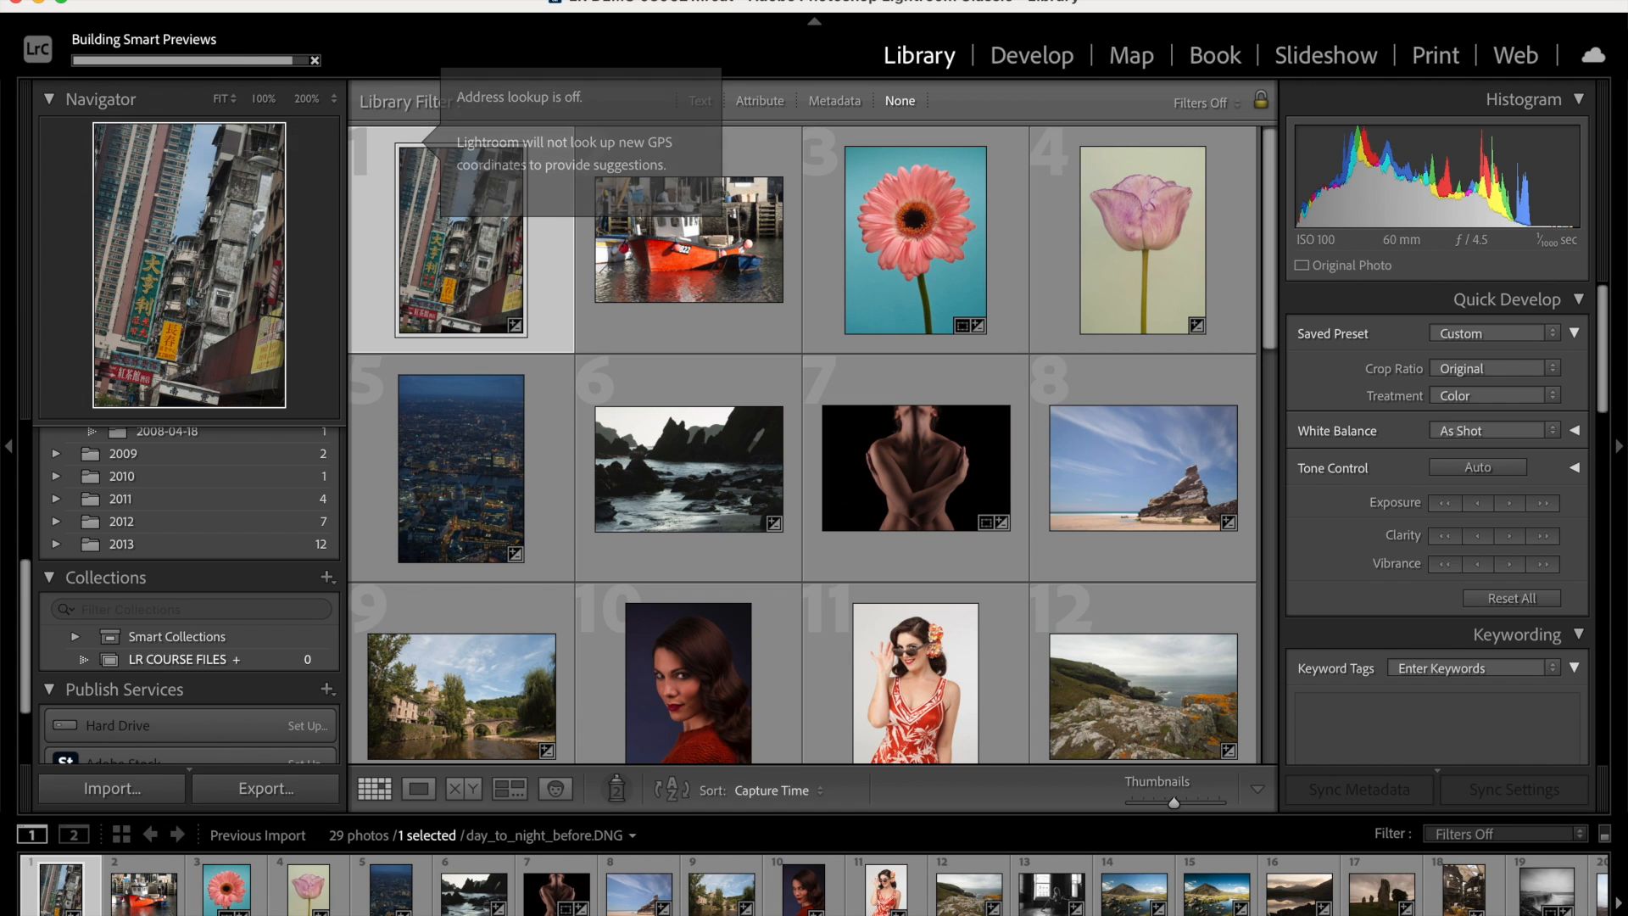